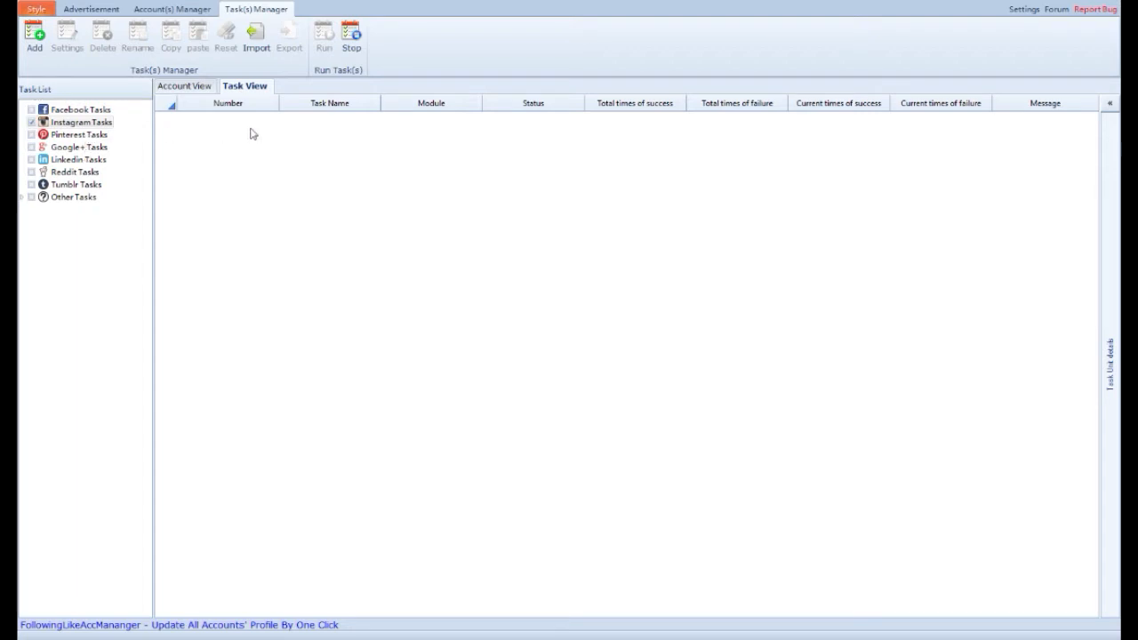
Step: Create a new Instagram task named "follow" and set its platform to Instagram
left_click(31, 123)
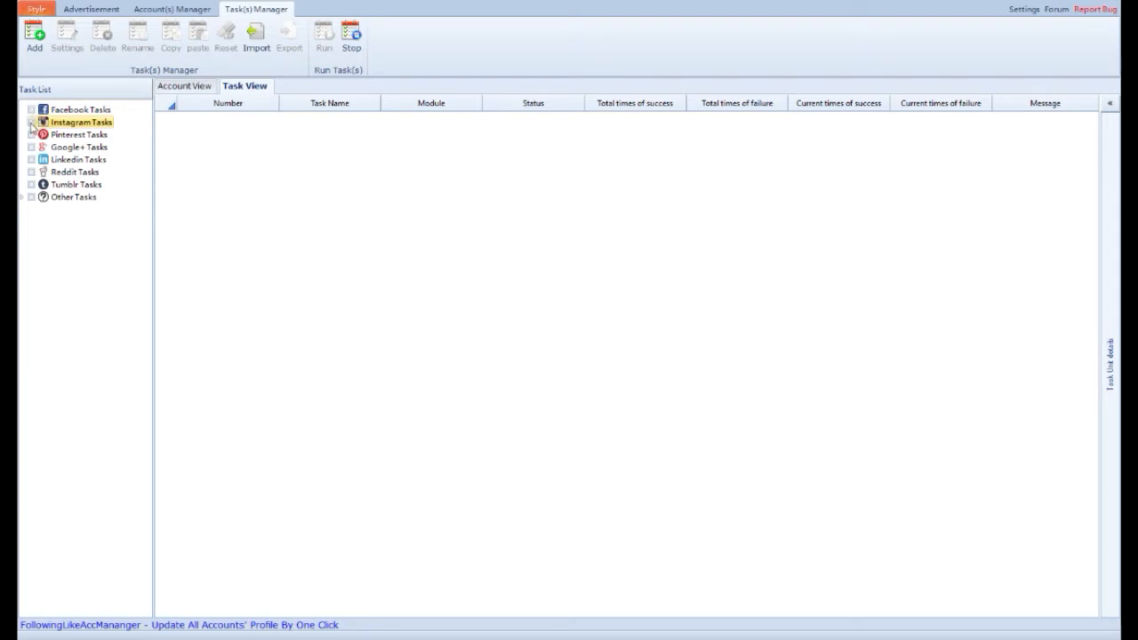
left_click(36, 36)
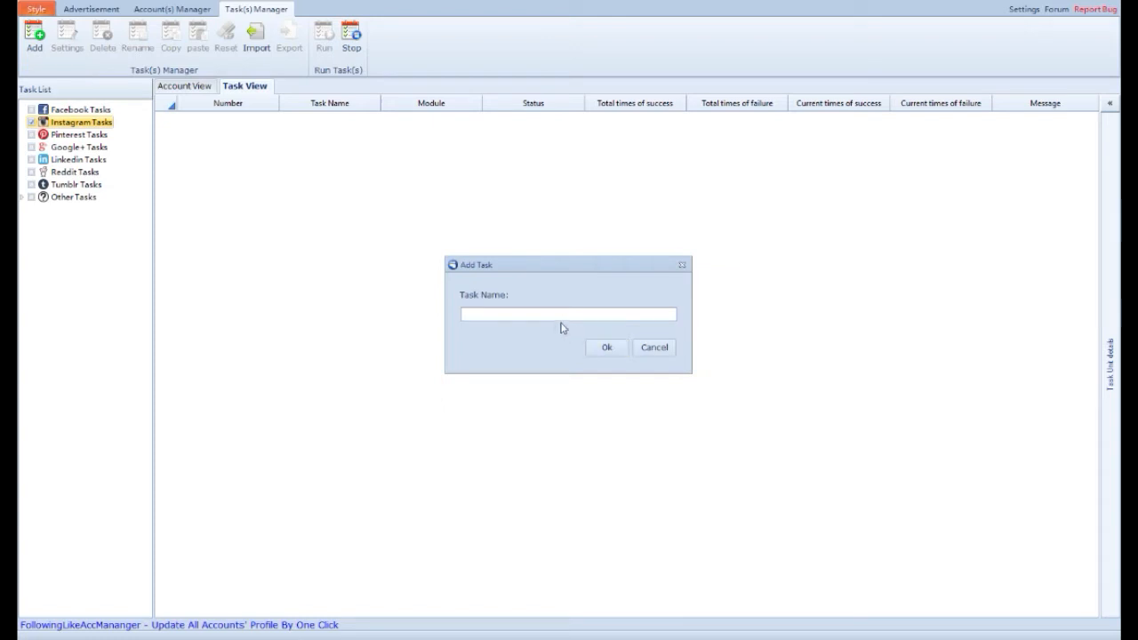
type("follow")
left_click(600, 352)
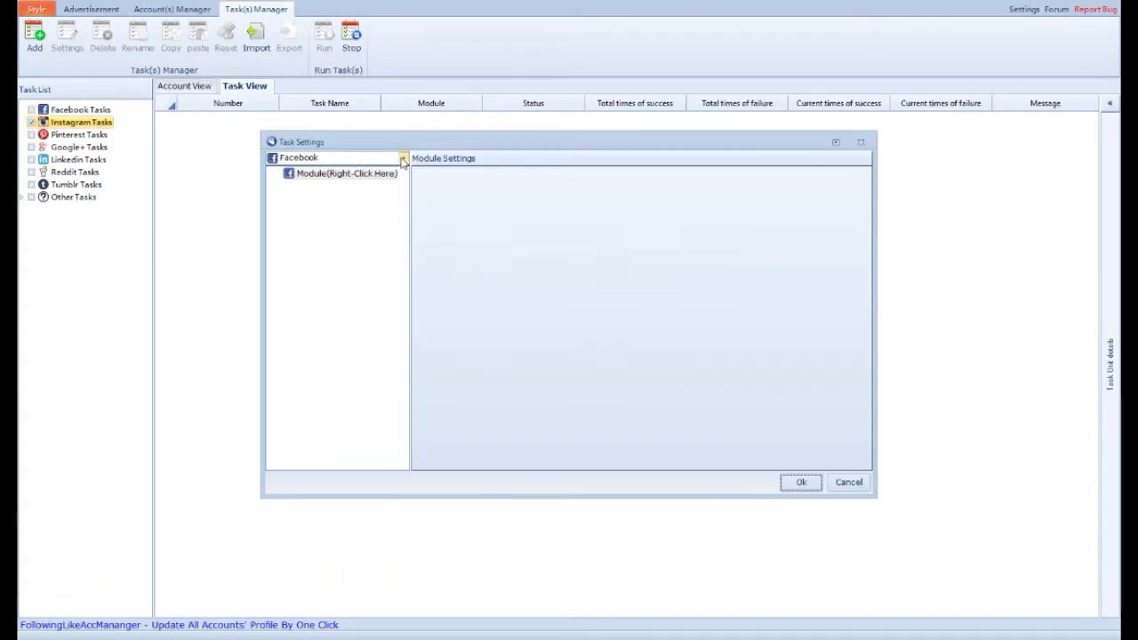
left_click(403, 159)
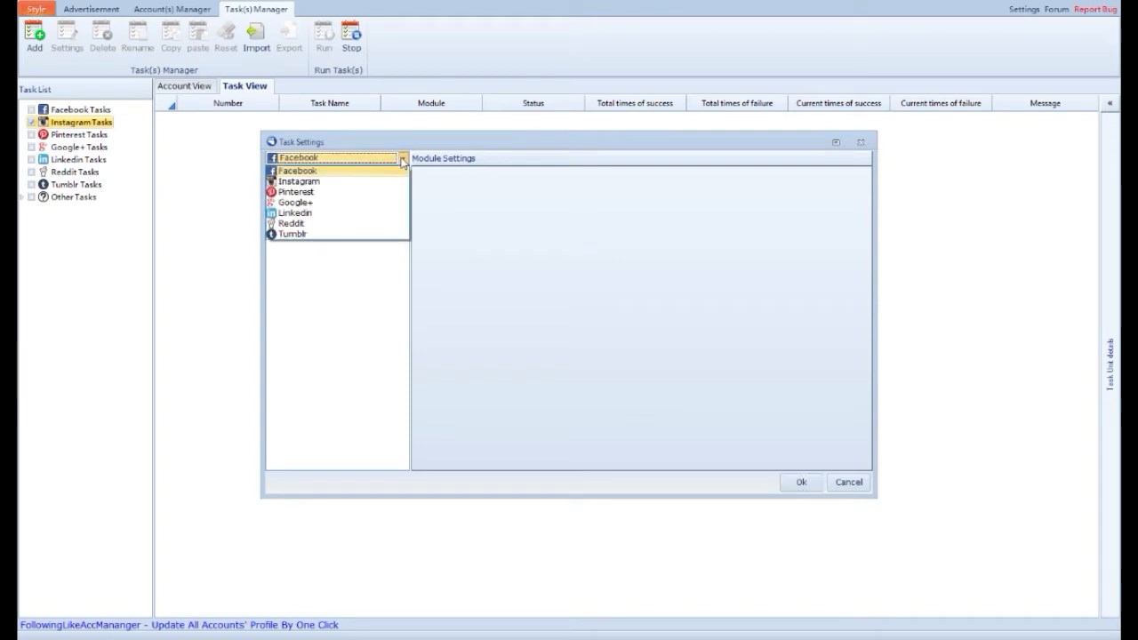
left_click(356, 181)
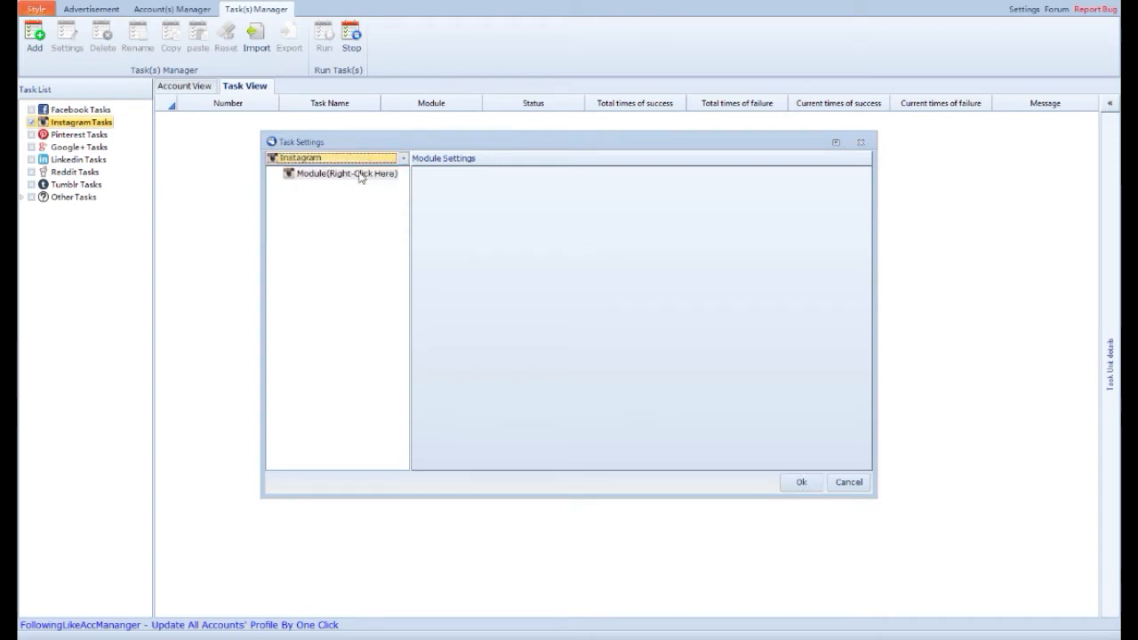
Step: Add an Account module, check the "instagram trial1" group, and keep data fetching on Use all checked accounts
left_click(361, 175)
right_click(361, 174)
mouse_move(389, 182)
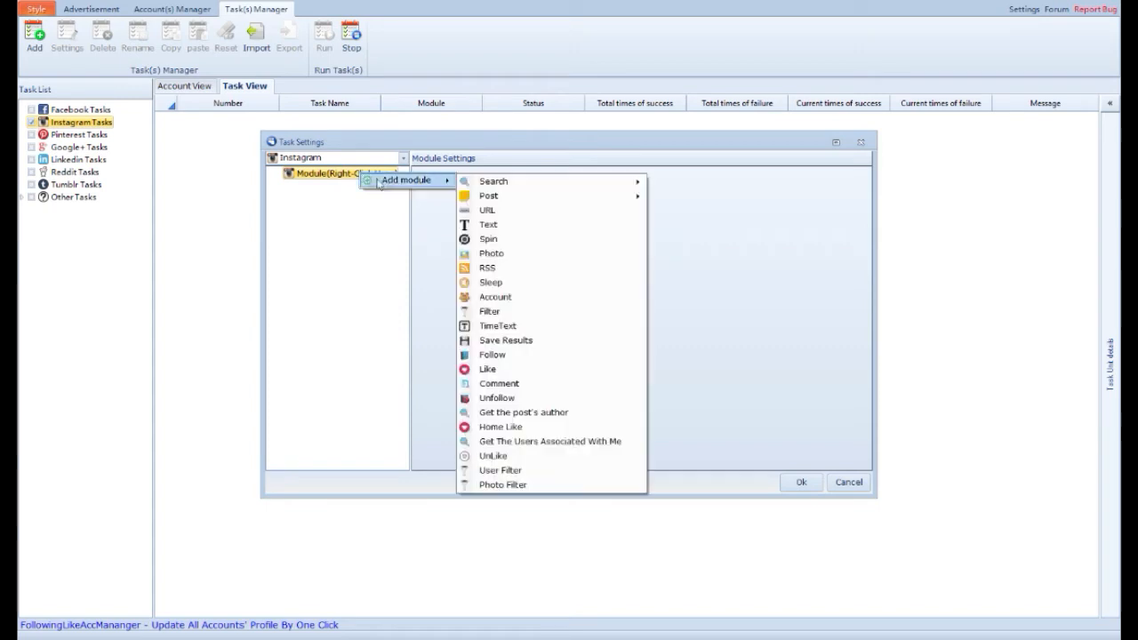
mouse_move(515, 188)
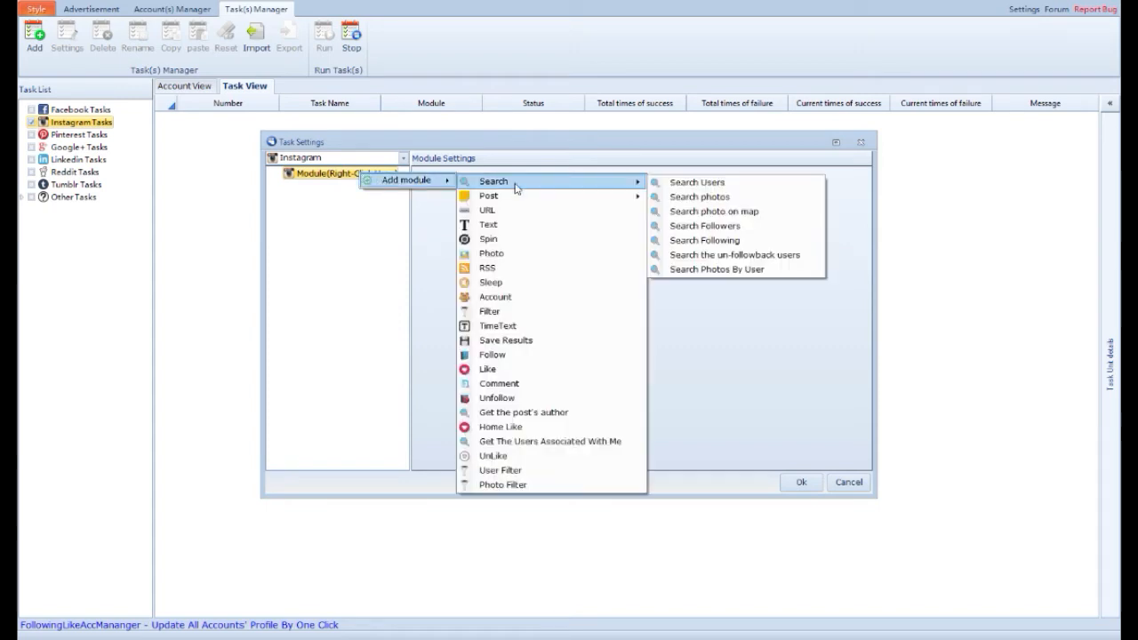
left_click(540, 304)
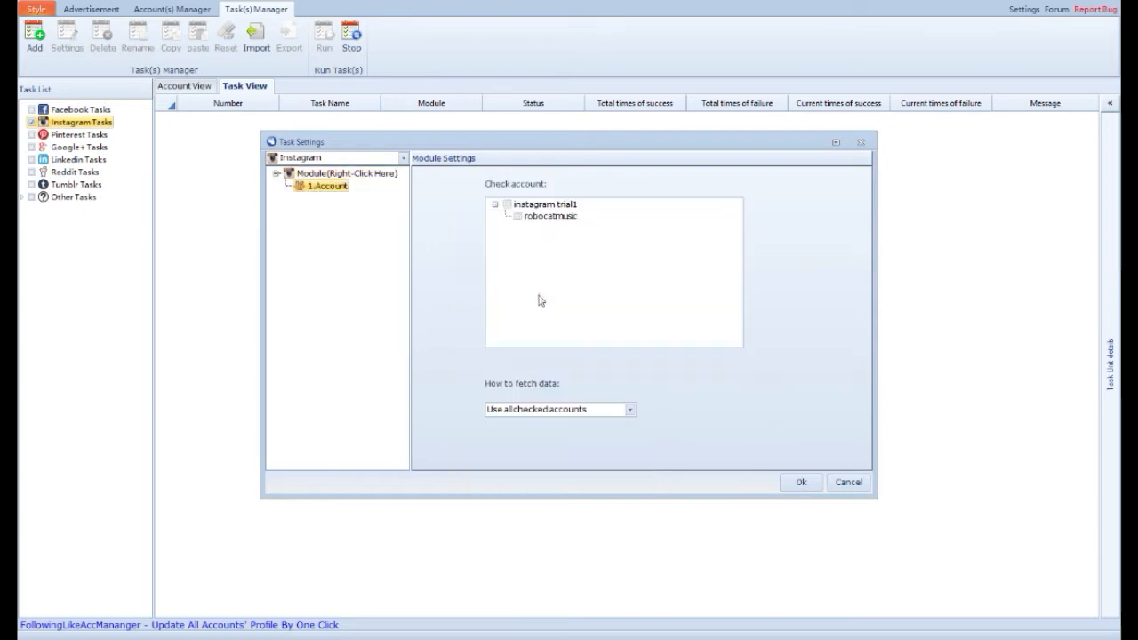
left_click(508, 206)
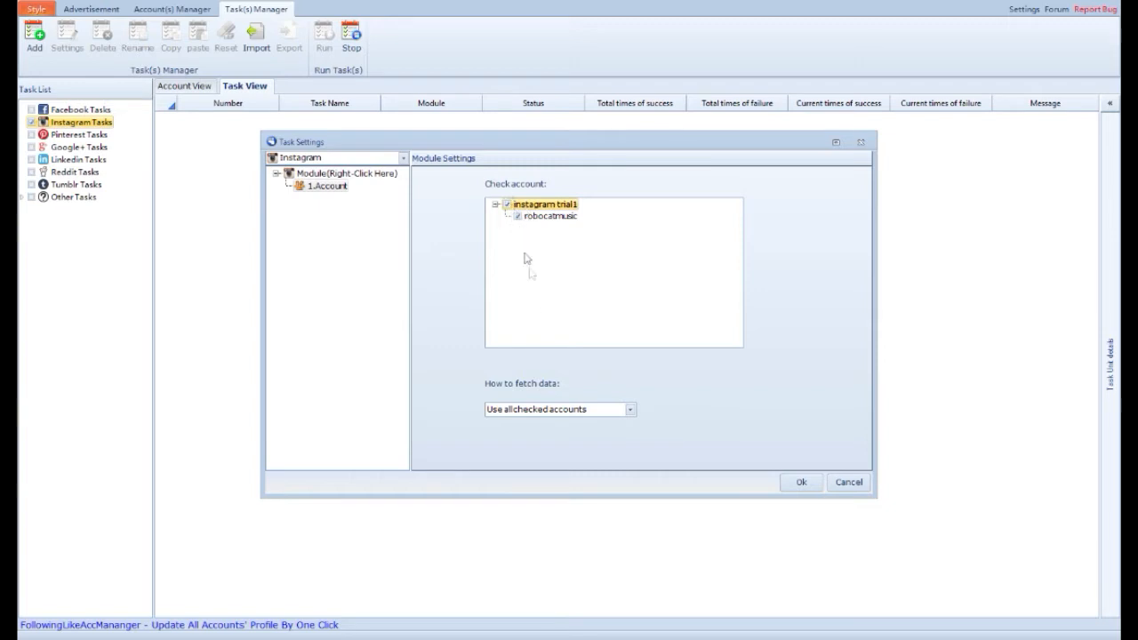
left_click(628, 409)
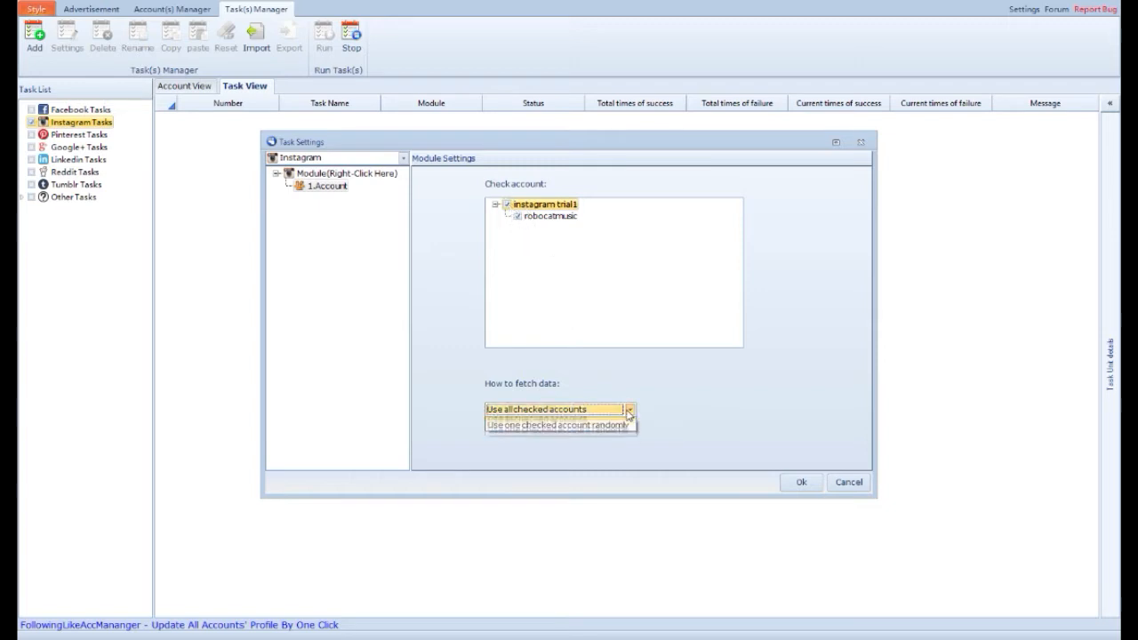
left_click(627, 415)
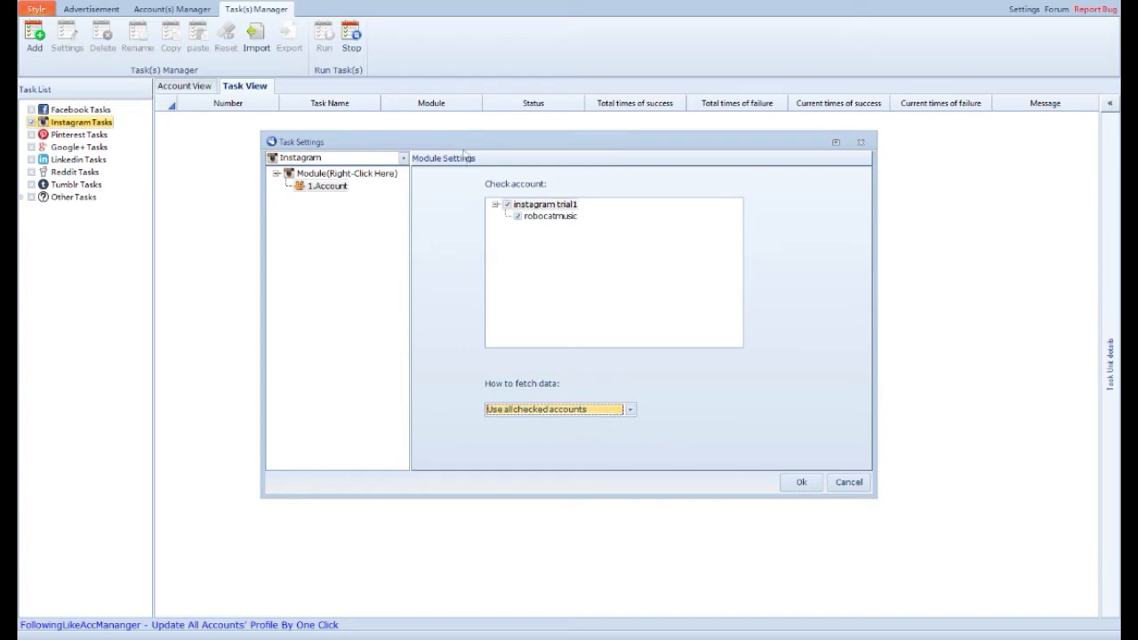
Step: Add a Text module and enter the keywords edm, music and pop on separate lines
left_click(346, 175)
right_click(348, 176)
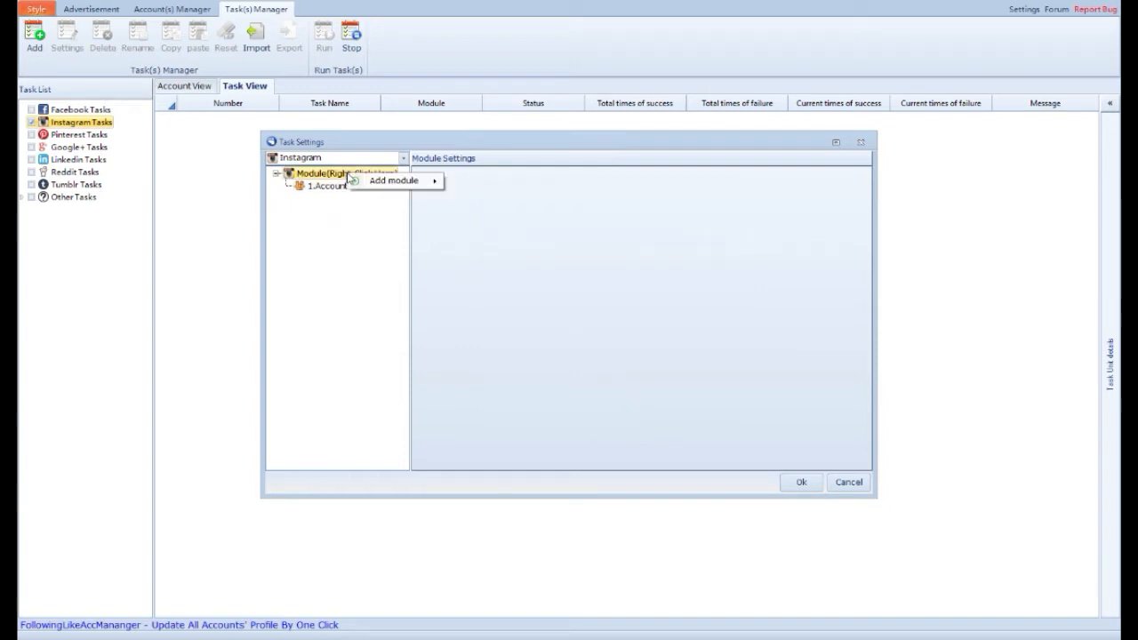
mouse_move(391, 181)
mouse_move(487, 183)
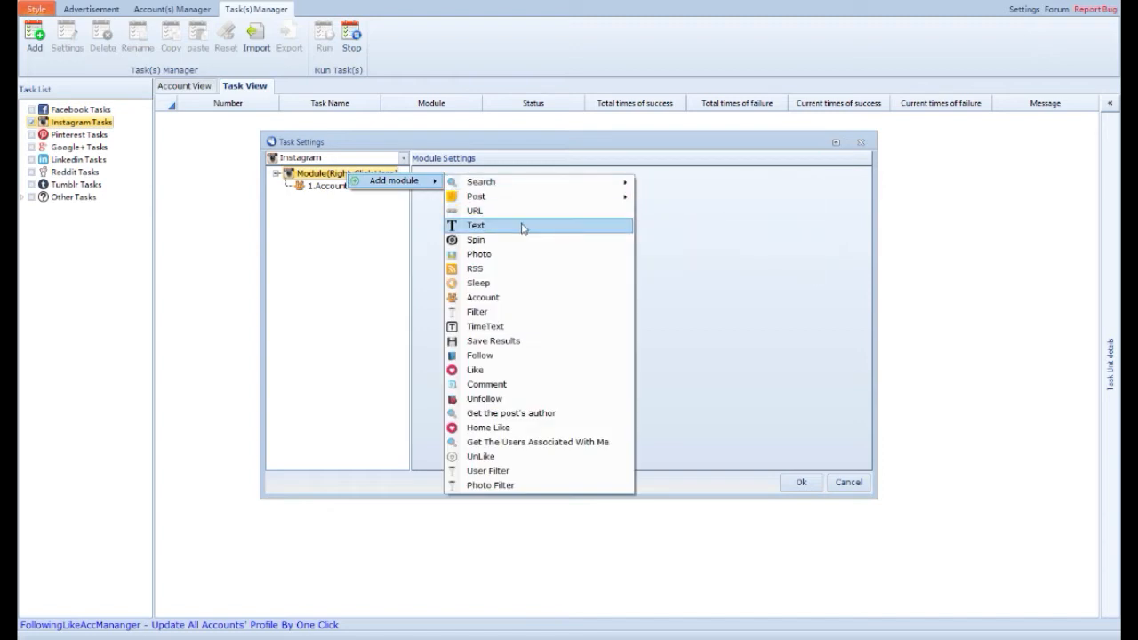
left_click(523, 226)
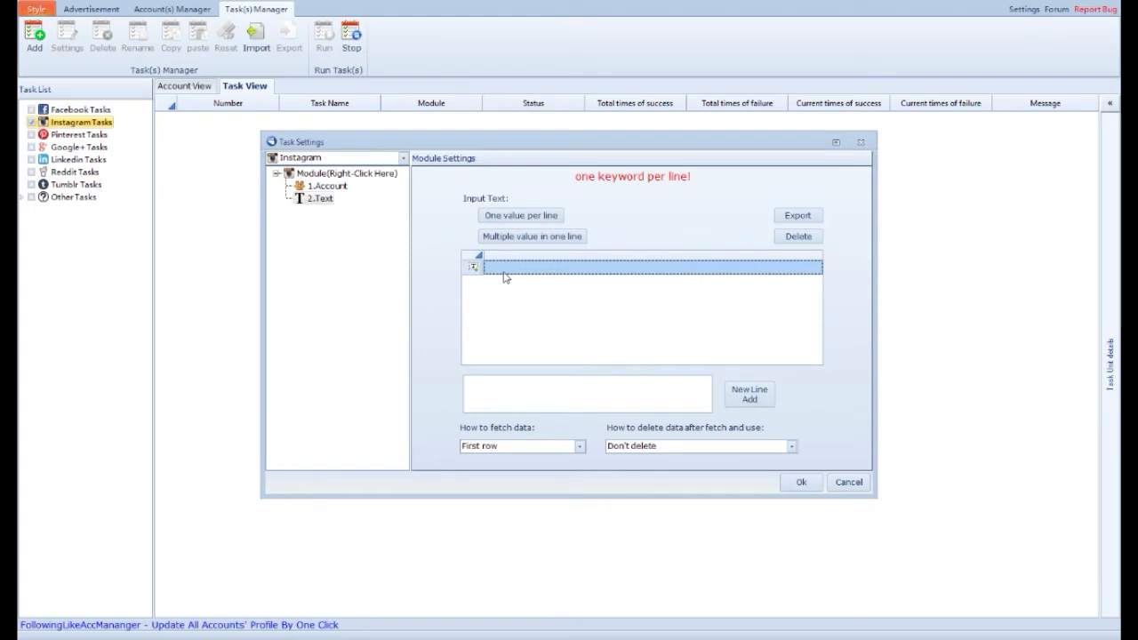
type("sdn")
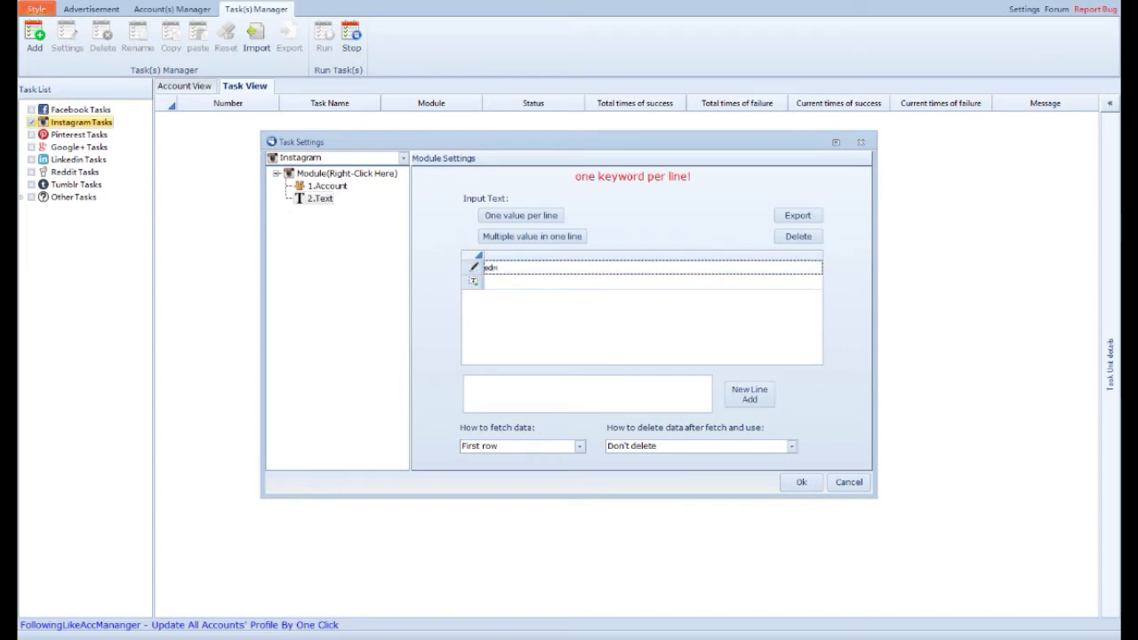
left_click(505, 280)
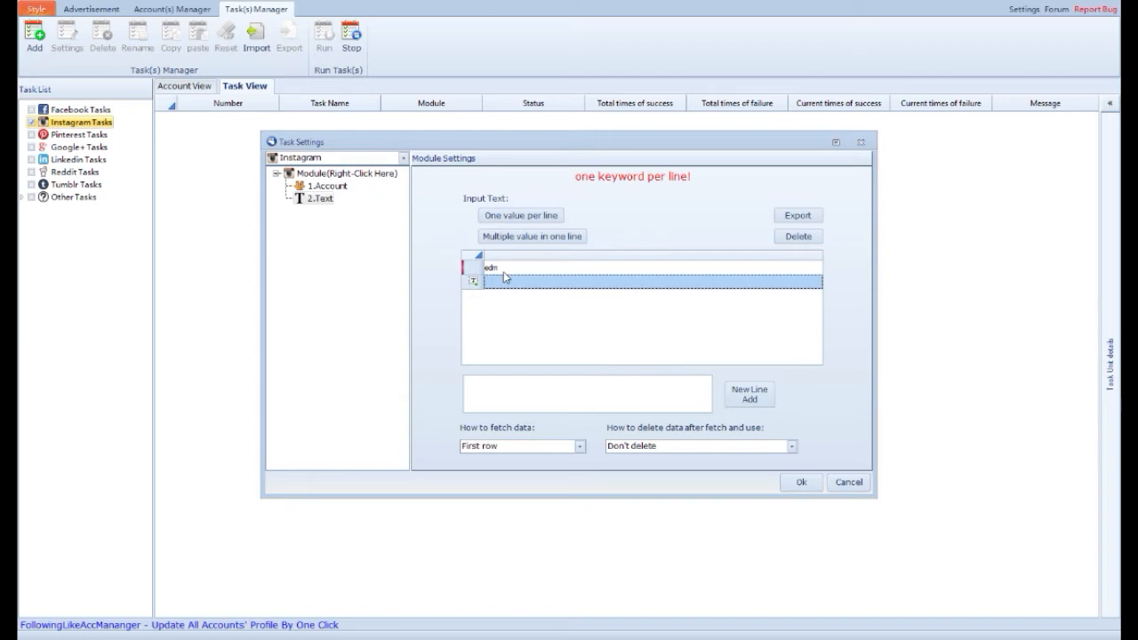
type("music")
key("Return")
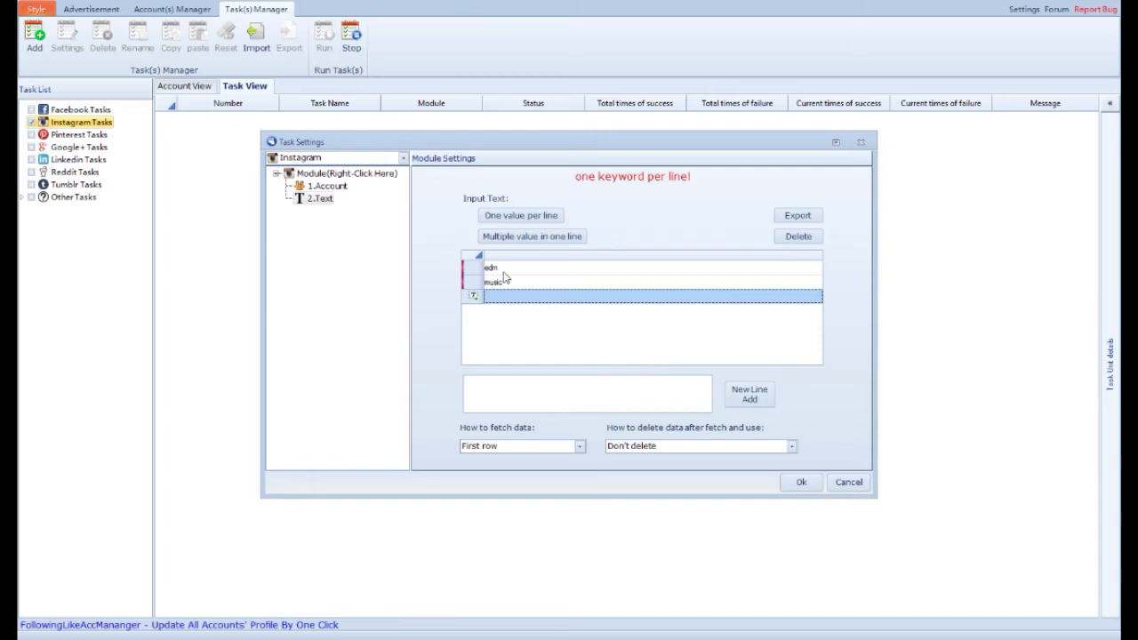
type("pop")
key("Return")
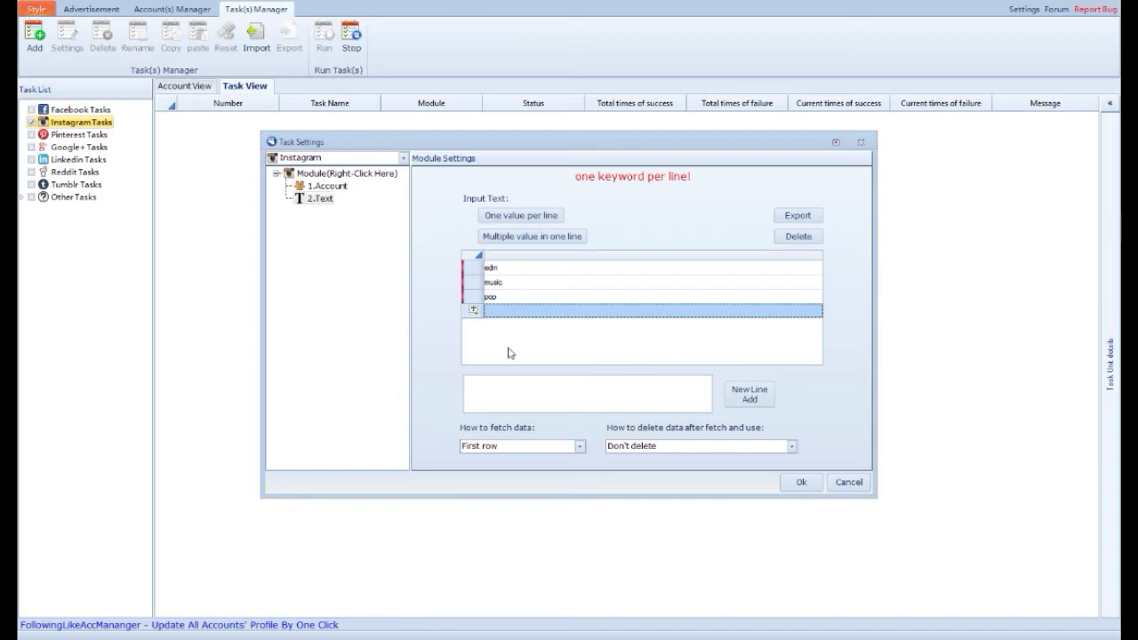
left_click(798, 217)
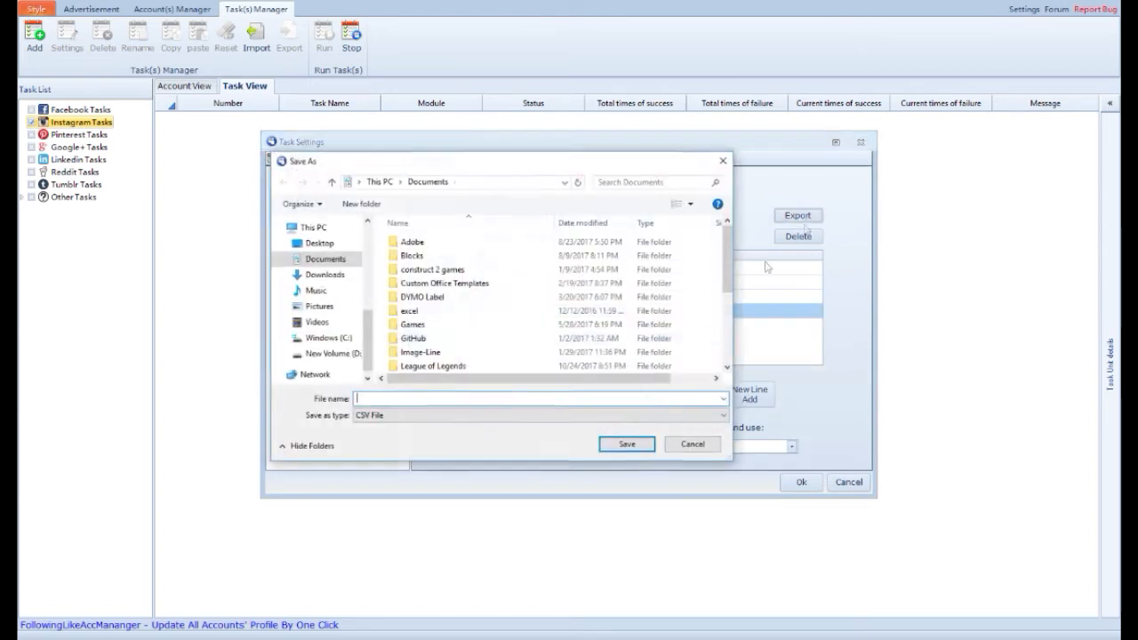
left_click(445, 416)
left_click(457, 423)
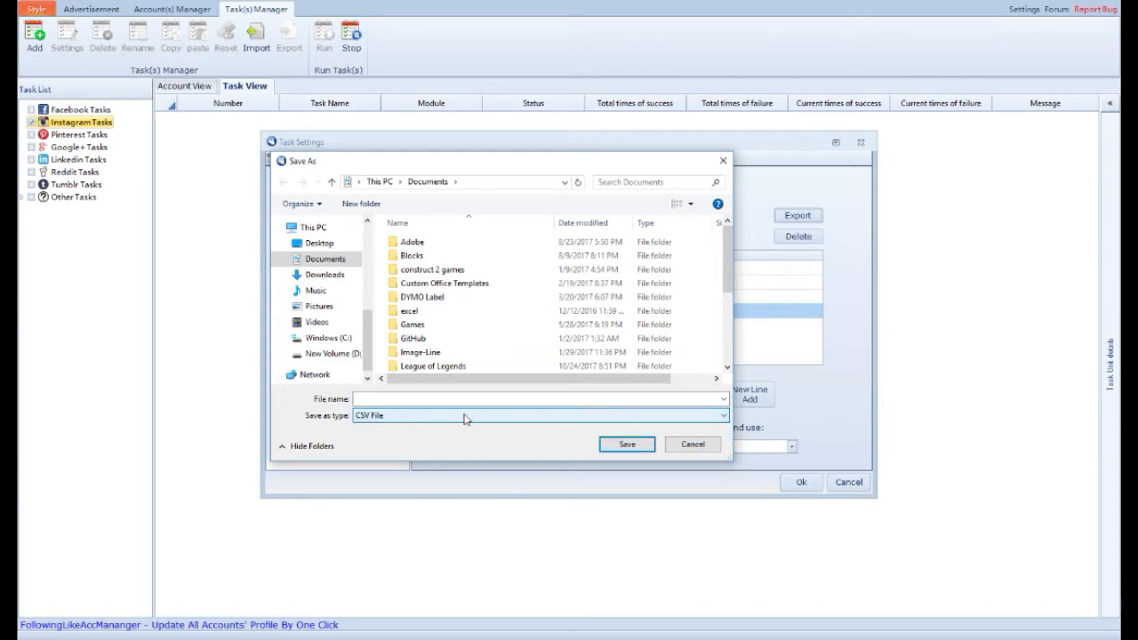
left_click(692, 445)
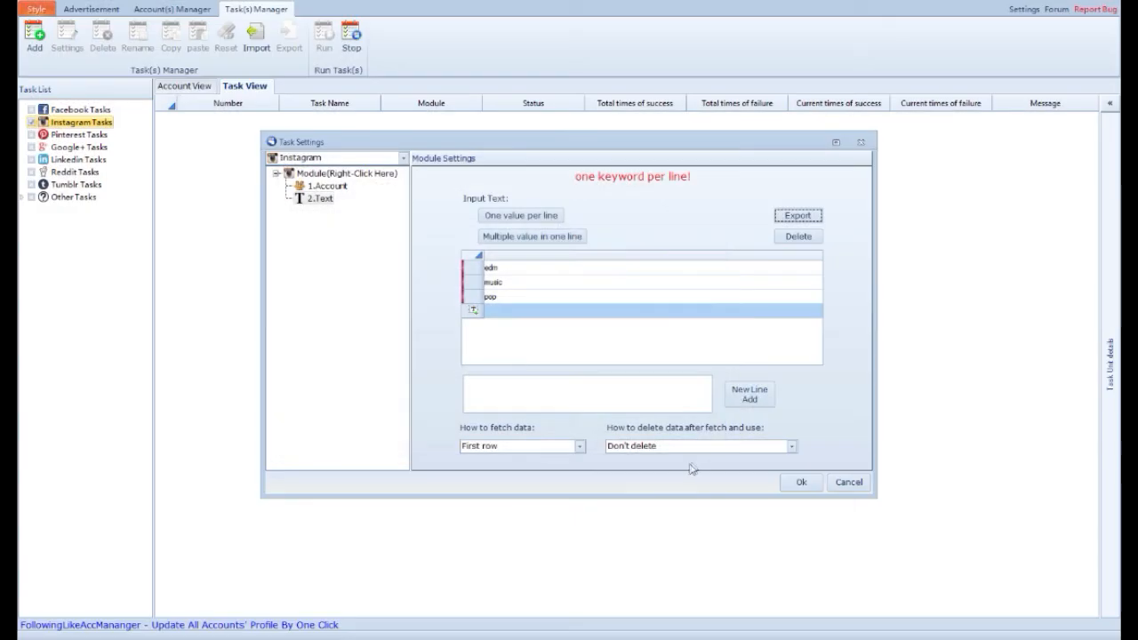
Step: Set the Text module to fetch a Random row and keep its deletion option at Don't delete
left_click(551, 446)
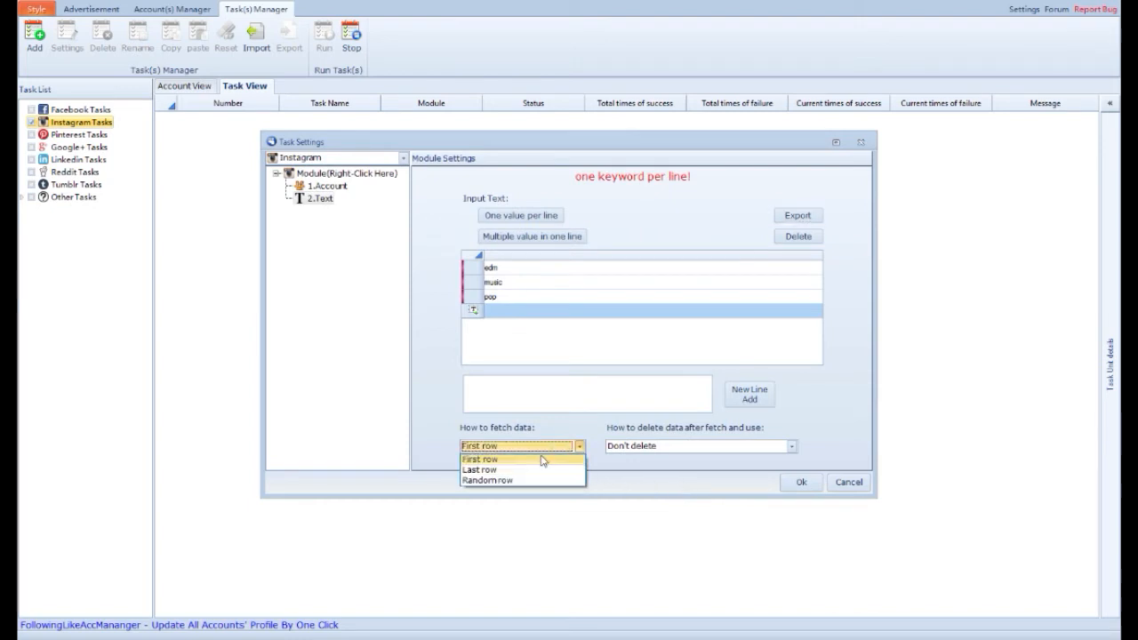
left_click(543, 481)
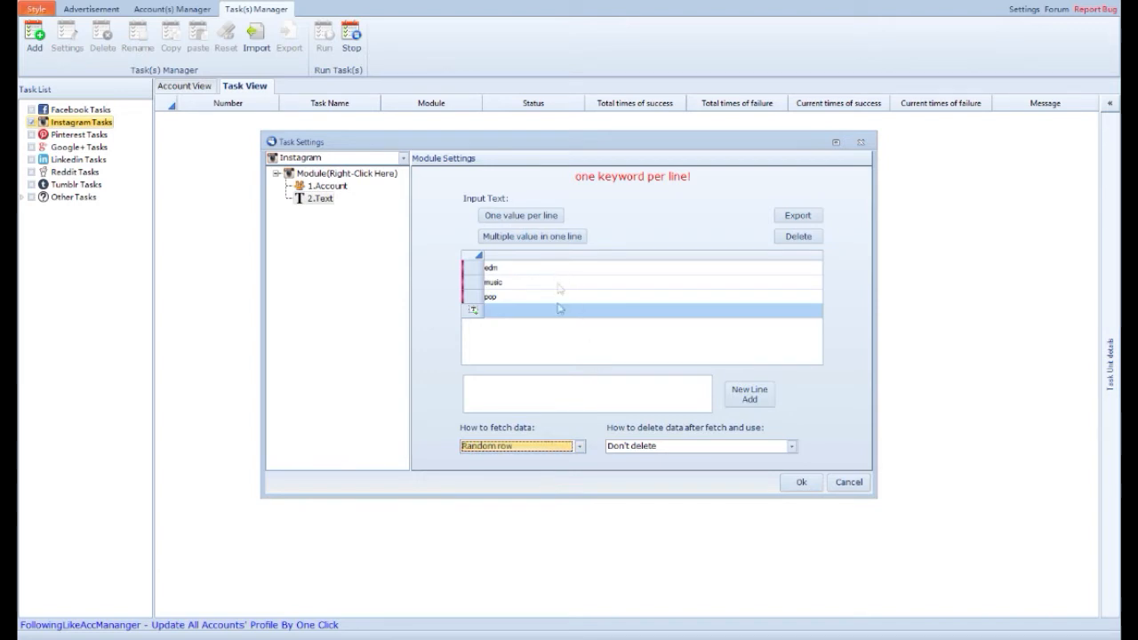
left_click(673, 449)
left_click(673, 450)
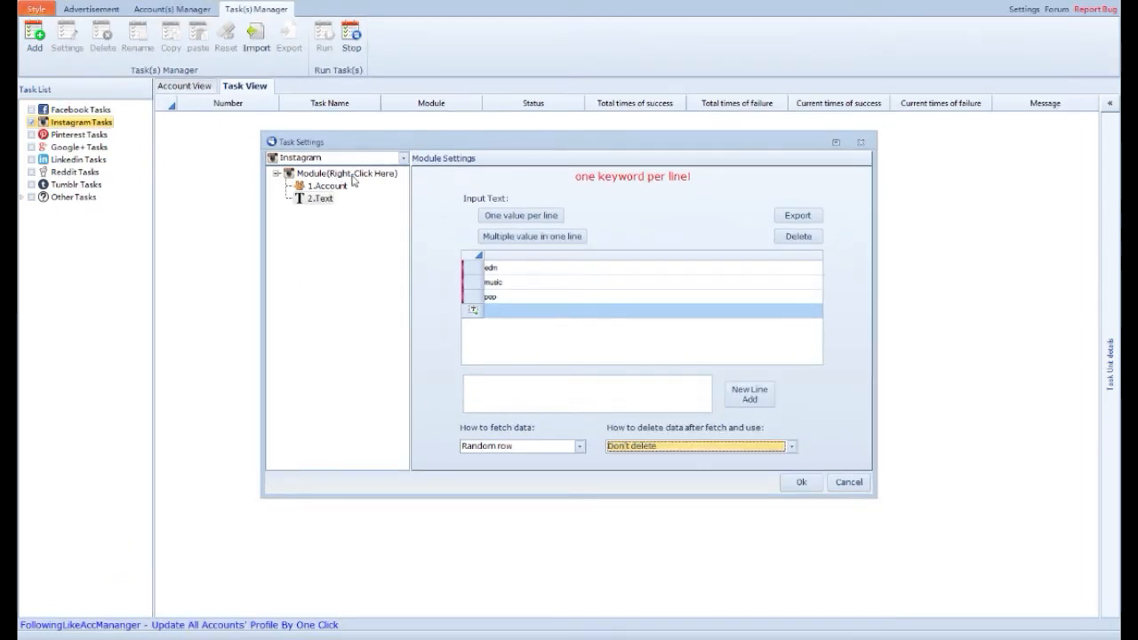
Step: Add a Search Users module to the task
right_click(367, 186)
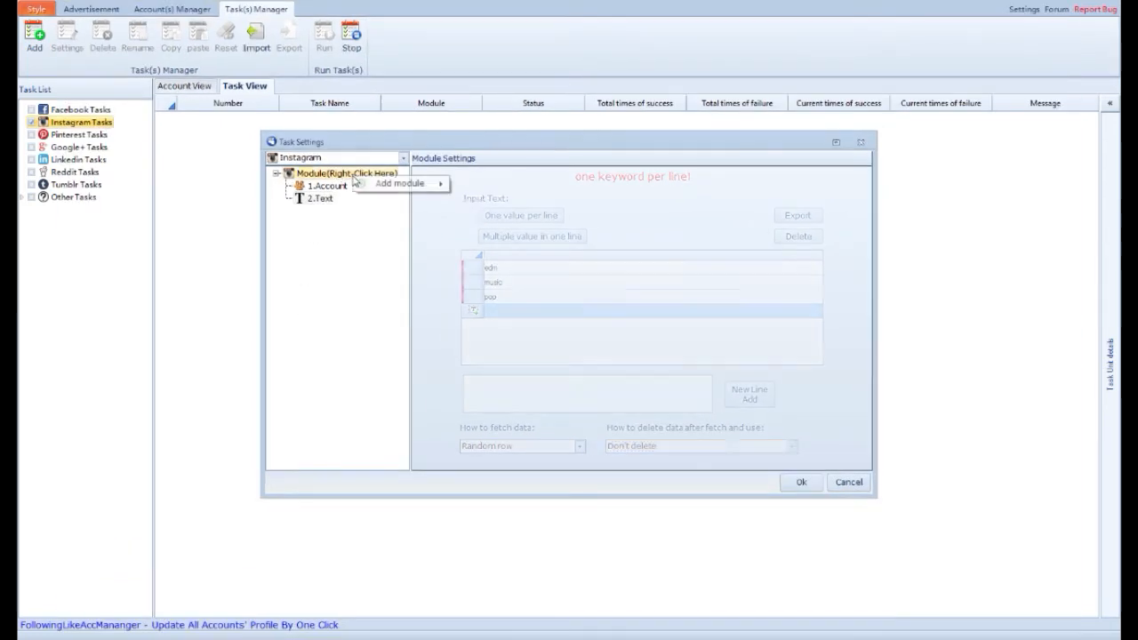
mouse_move(380, 184)
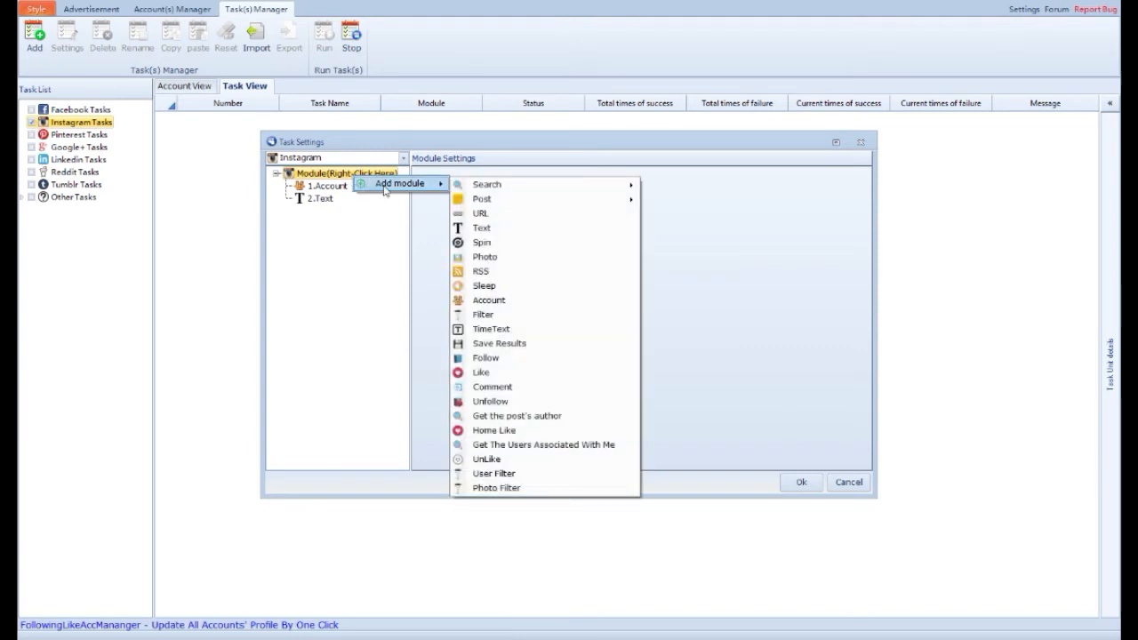
mouse_move(610, 198)
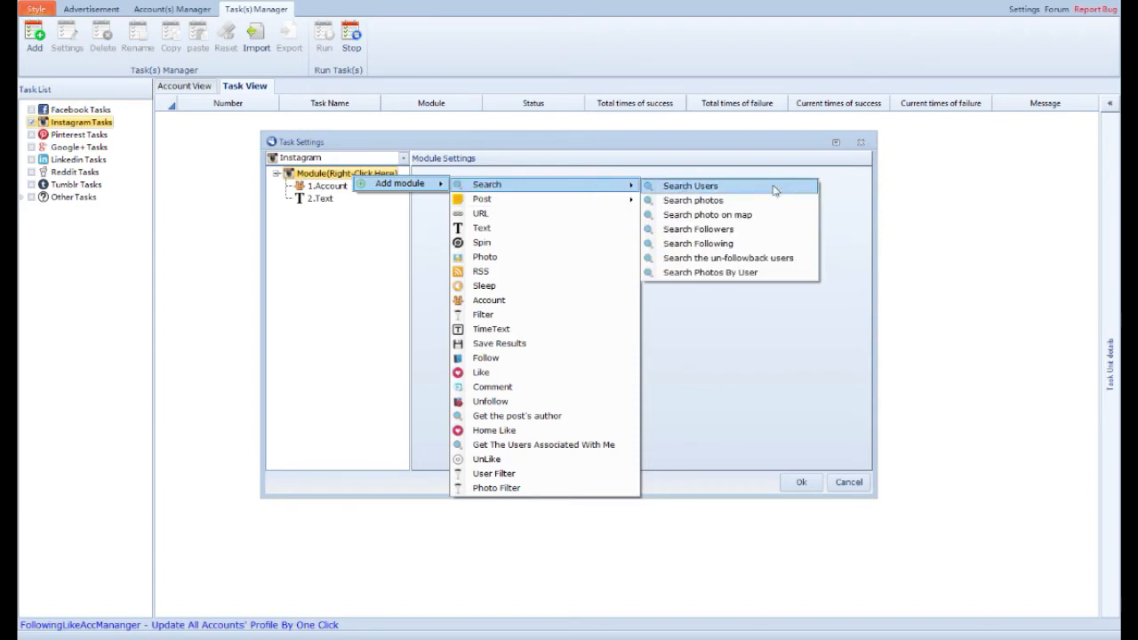
left_click(776, 189)
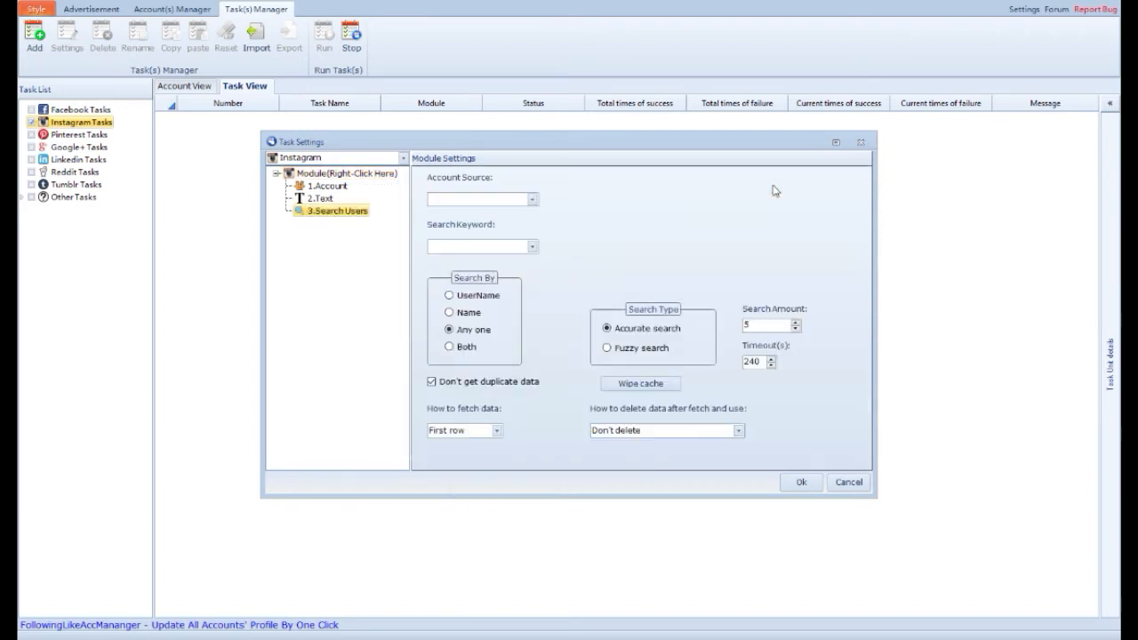
Step: Configure Search Users with account source 1.Account, search keyword 2.Text, and Delete the row after data is fetched and used
left_click(529, 203)
left_click(520, 214)
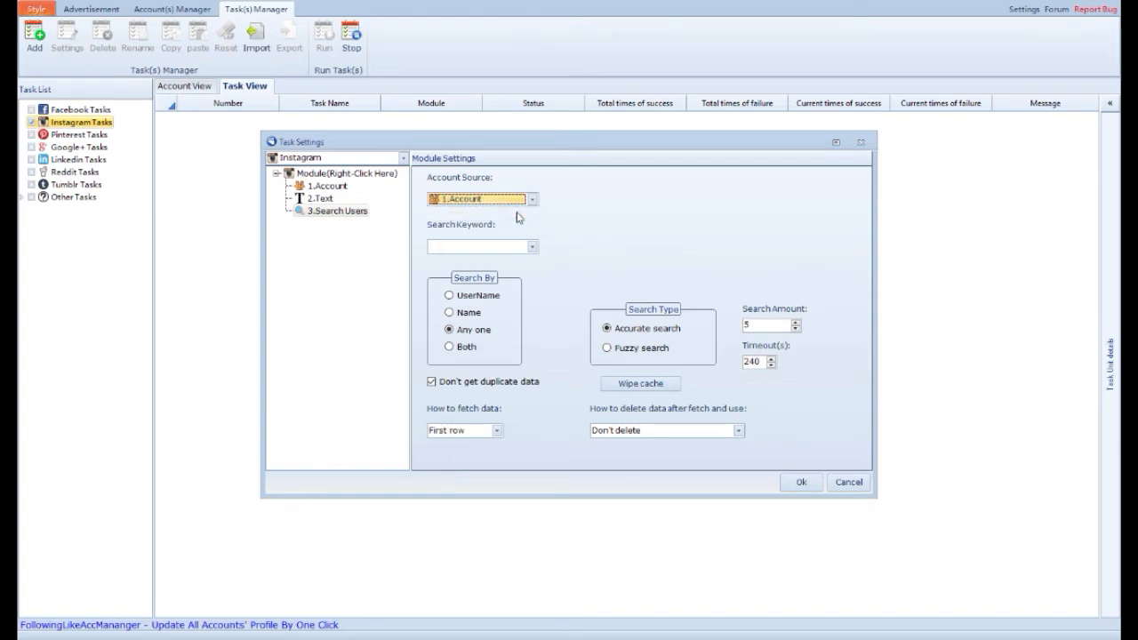
left_click(535, 249)
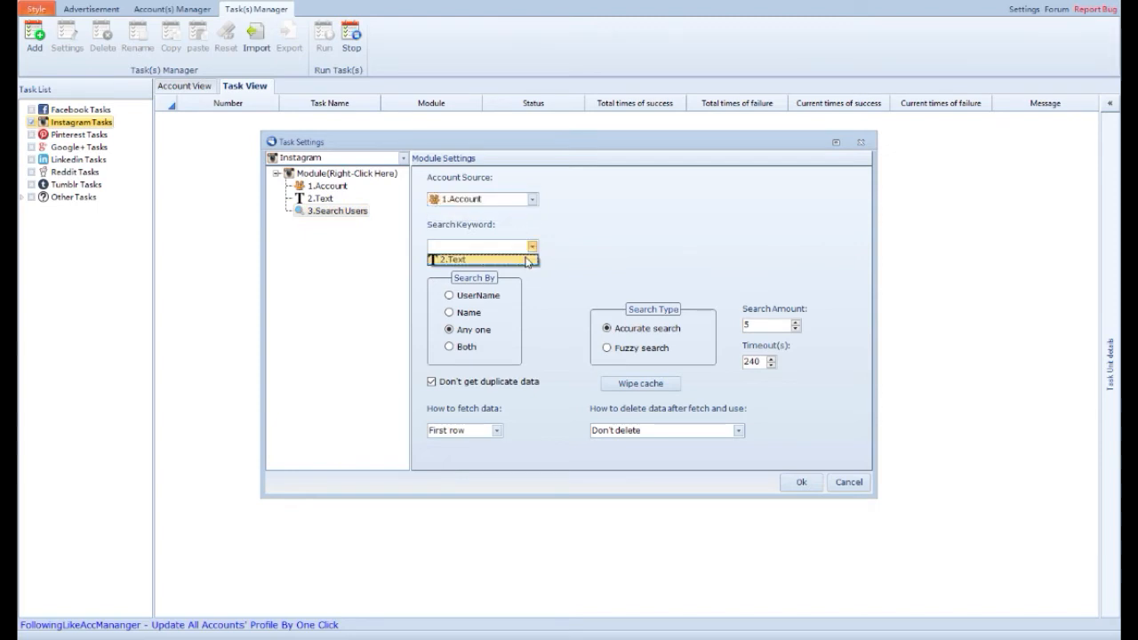
left_click(529, 258)
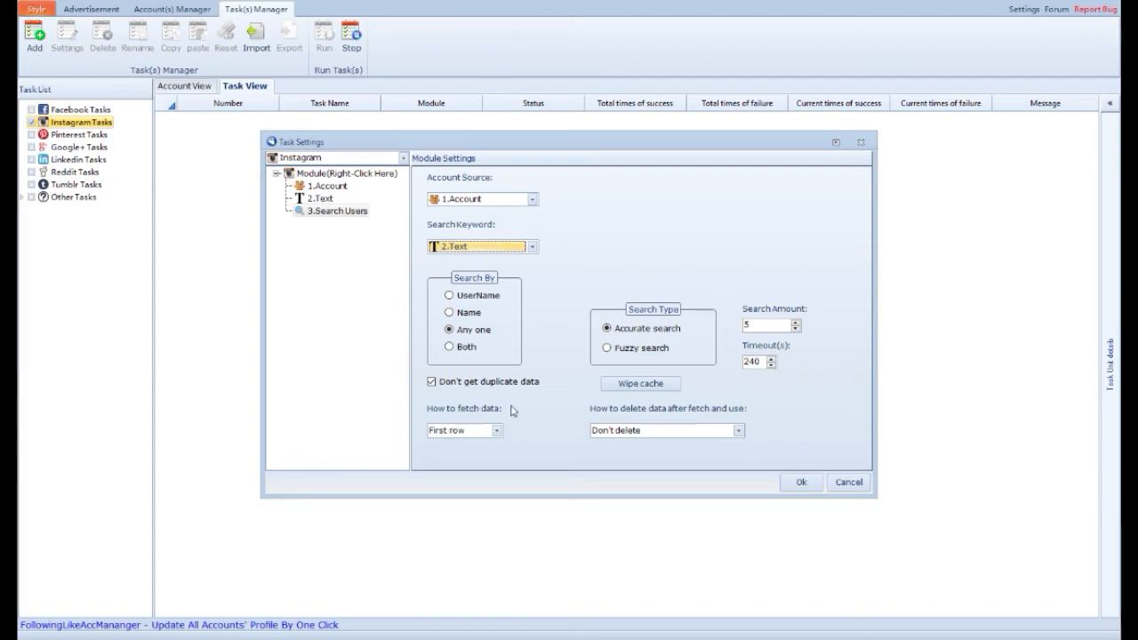
left_click(705, 434)
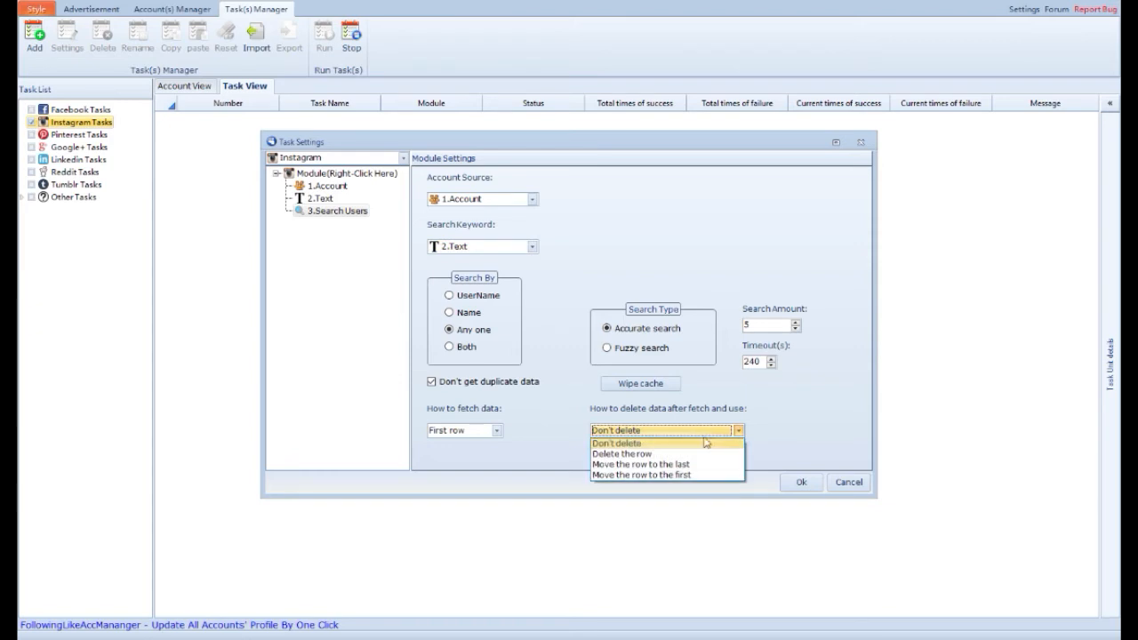
left_click(703, 454)
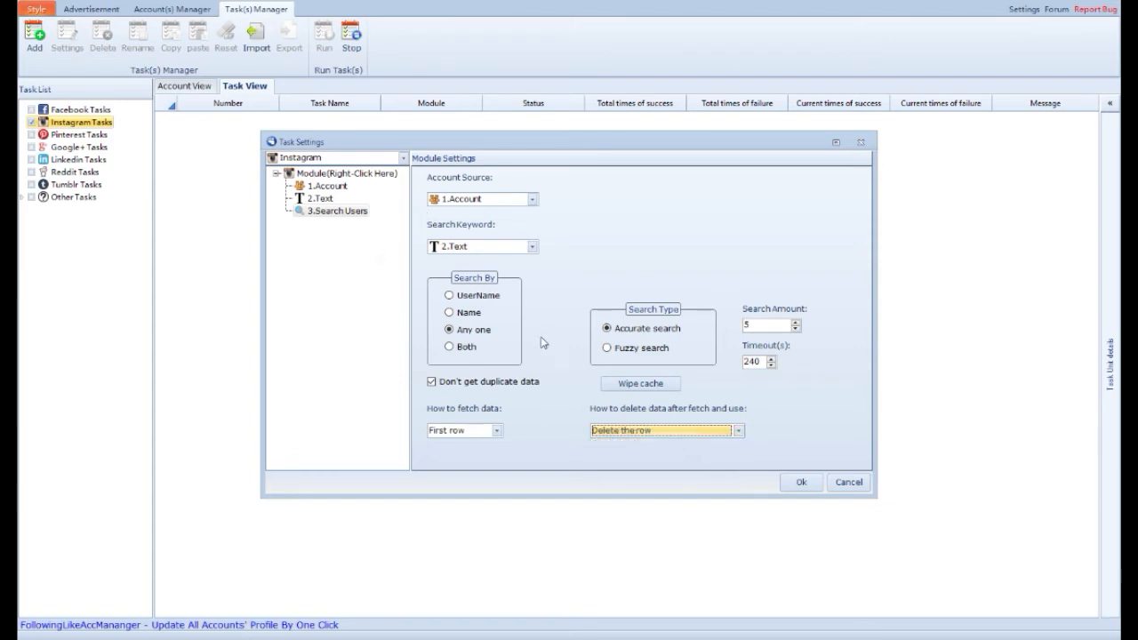
Step: Add a Follow module to the Instagram task
right_click(374, 176)
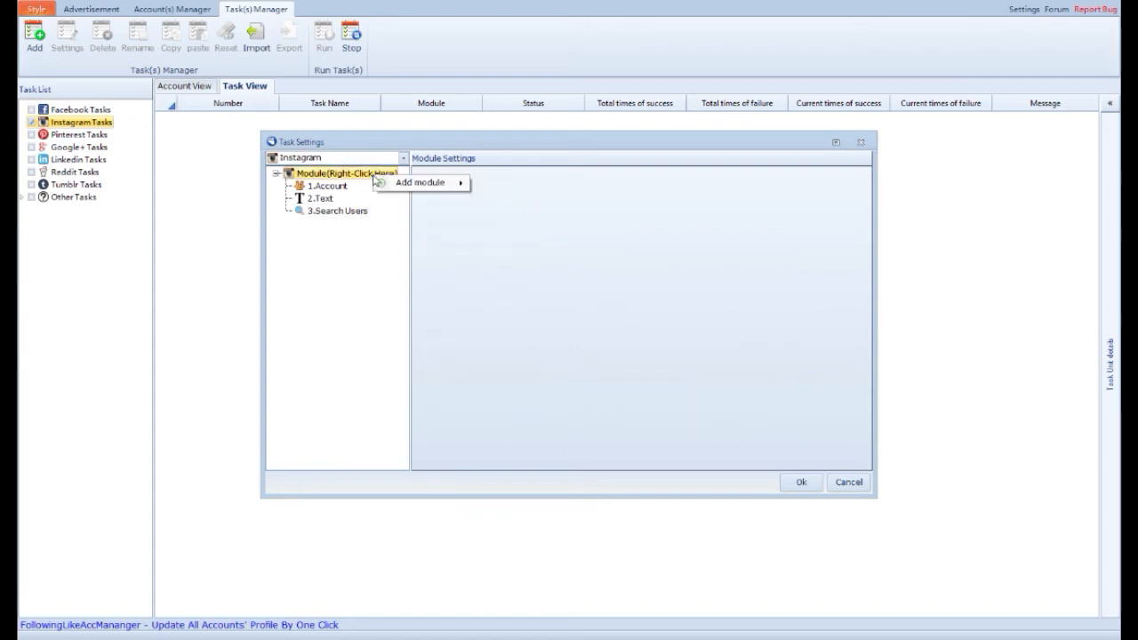
mouse_move(420, 183)
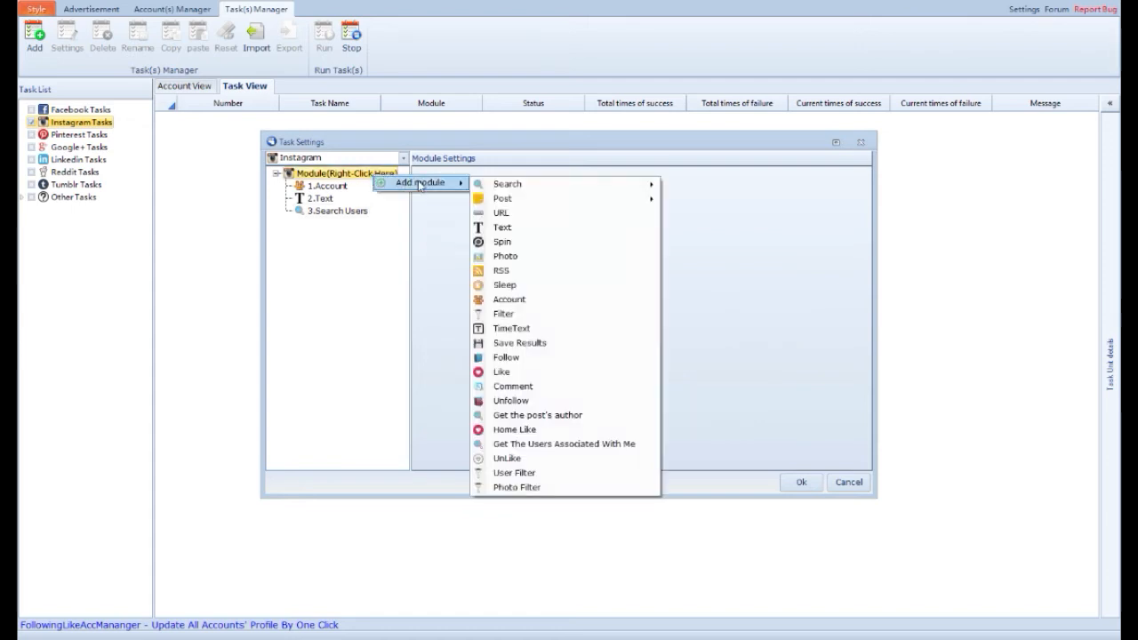
left_click(531, 360)
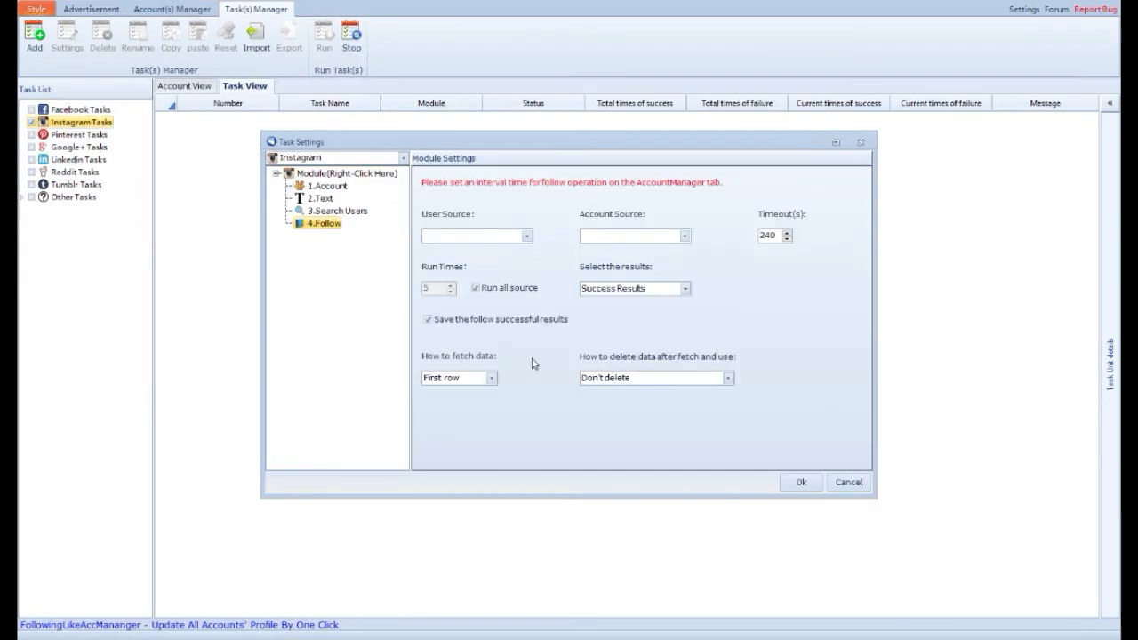
Step: Configure Follow with user source 3.Search Users, account source 1.Account and Delete the row after fetch and use, and save the task
left_click(526, 236)
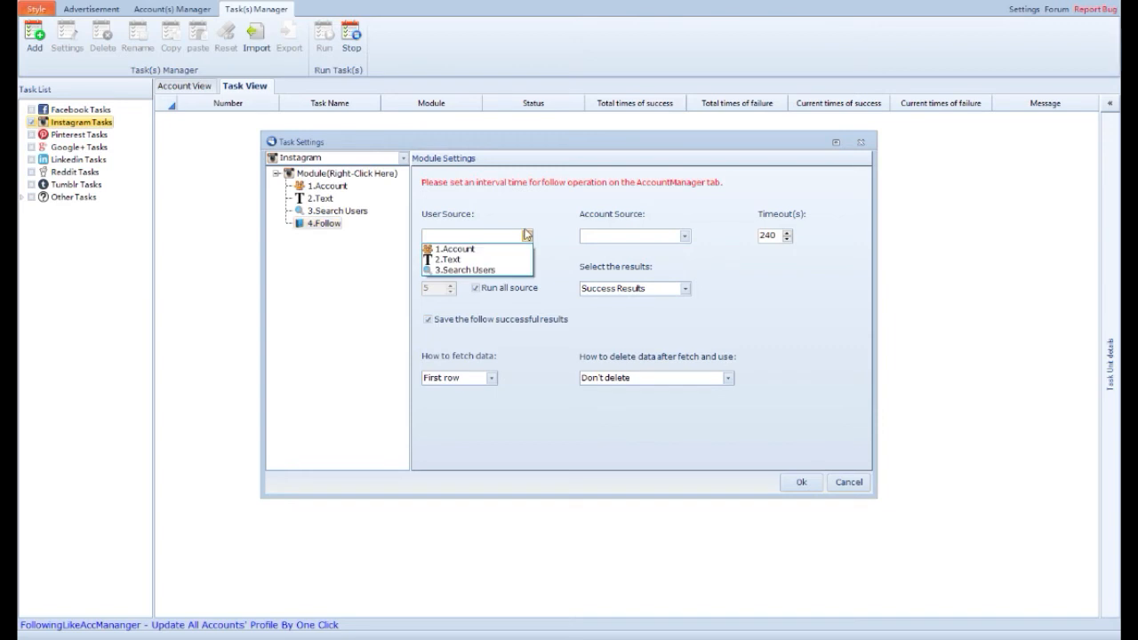
left_click(496, 271)
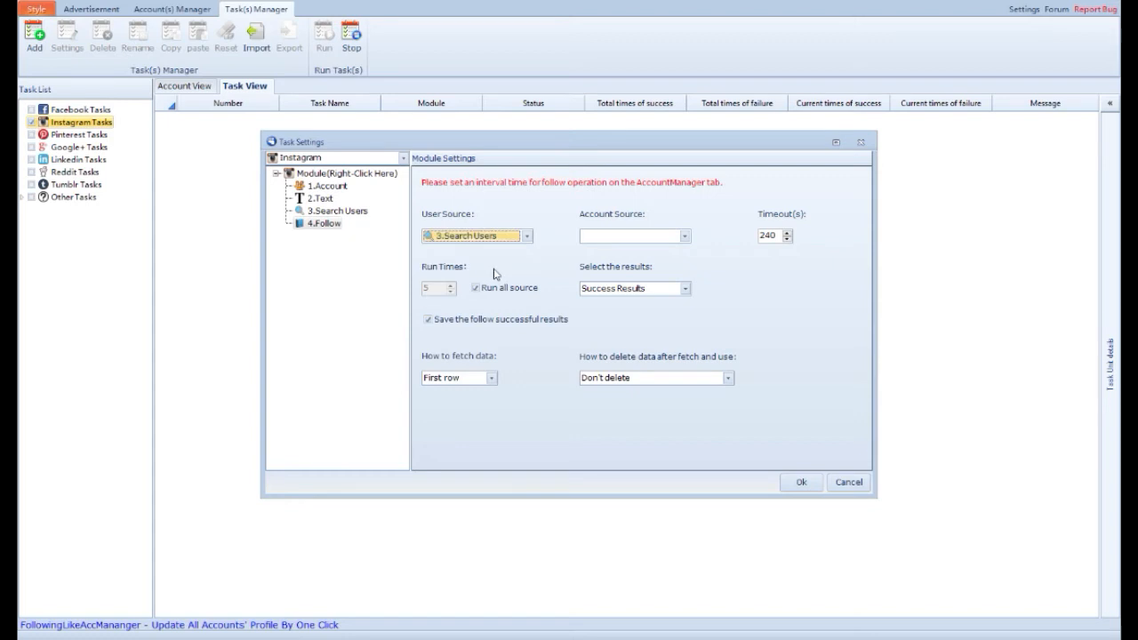
left_click(685, 236)
left_click(678, 249)
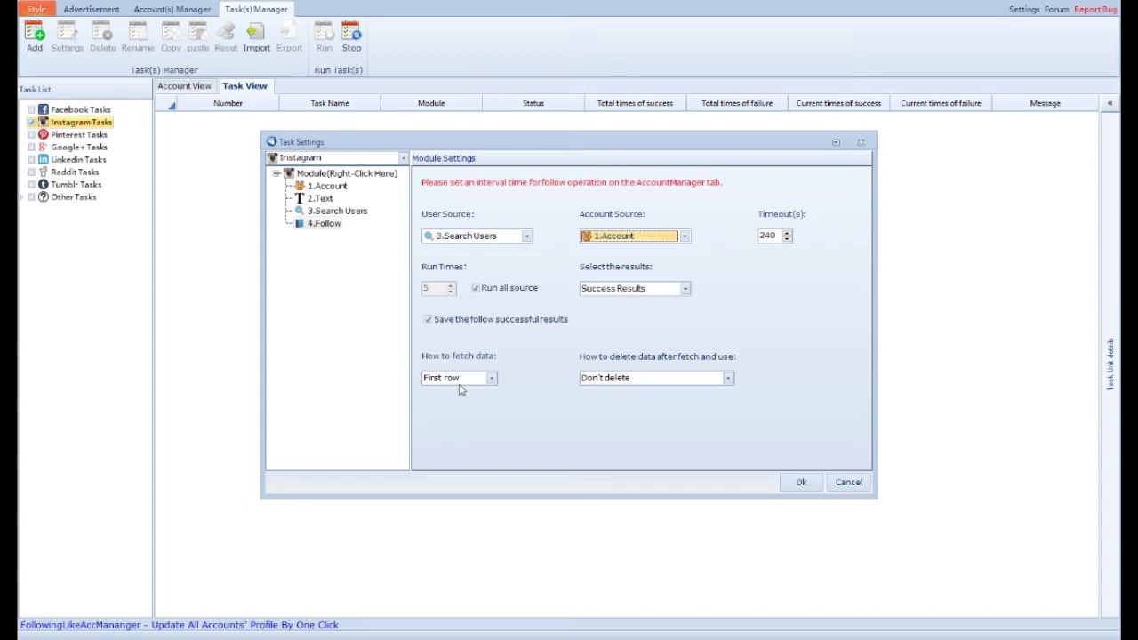
left_click(678, 382)
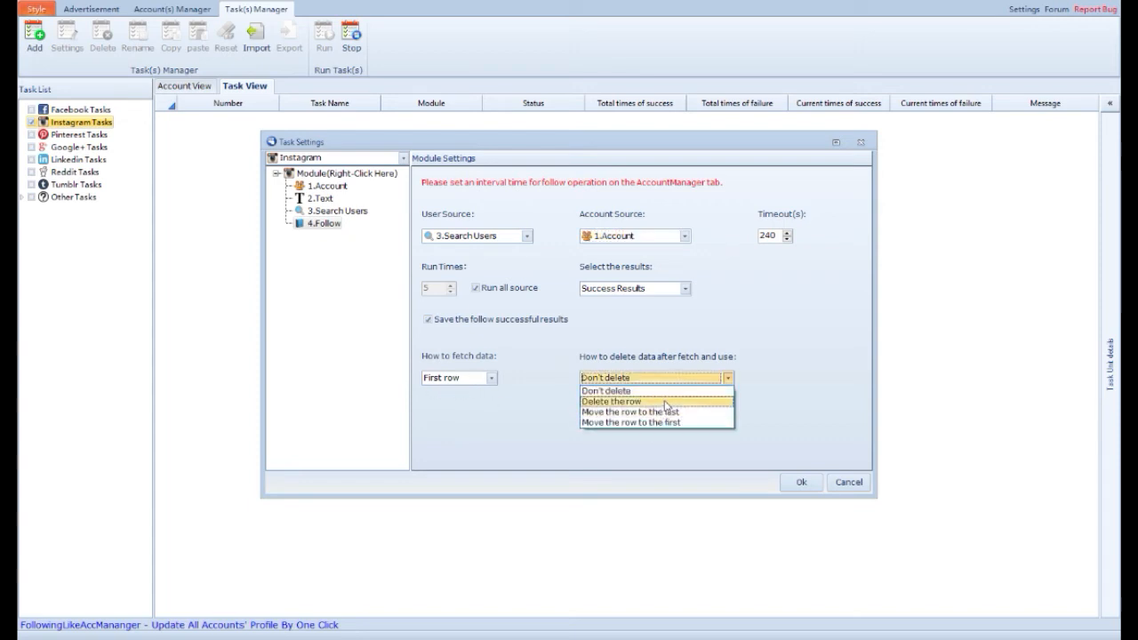
left_click(665, 402)
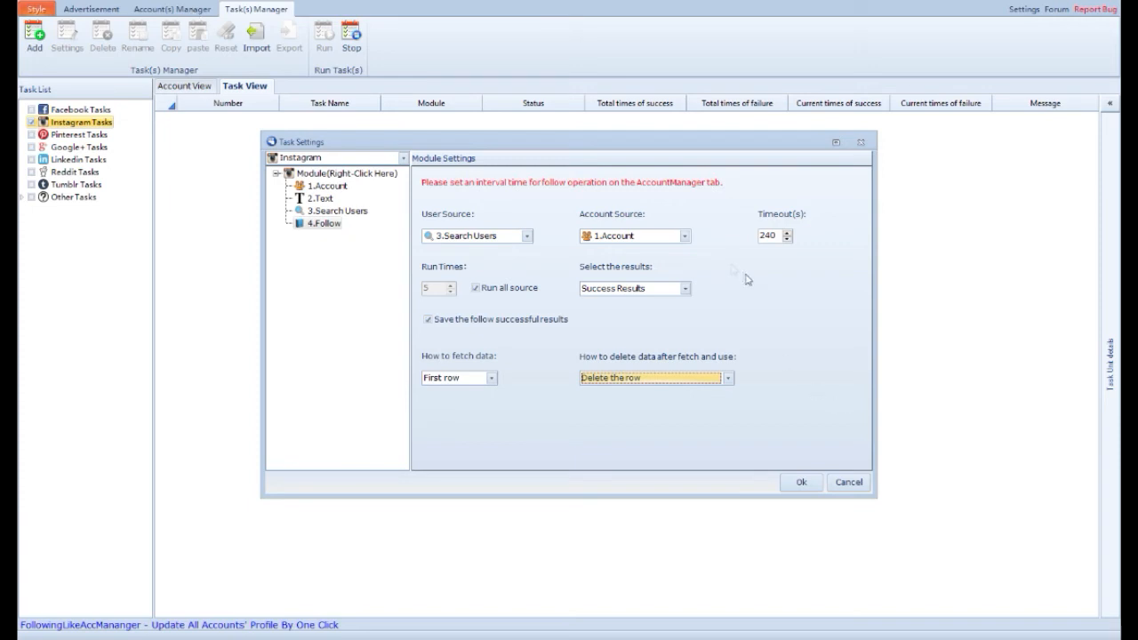
left_click(803, 482)
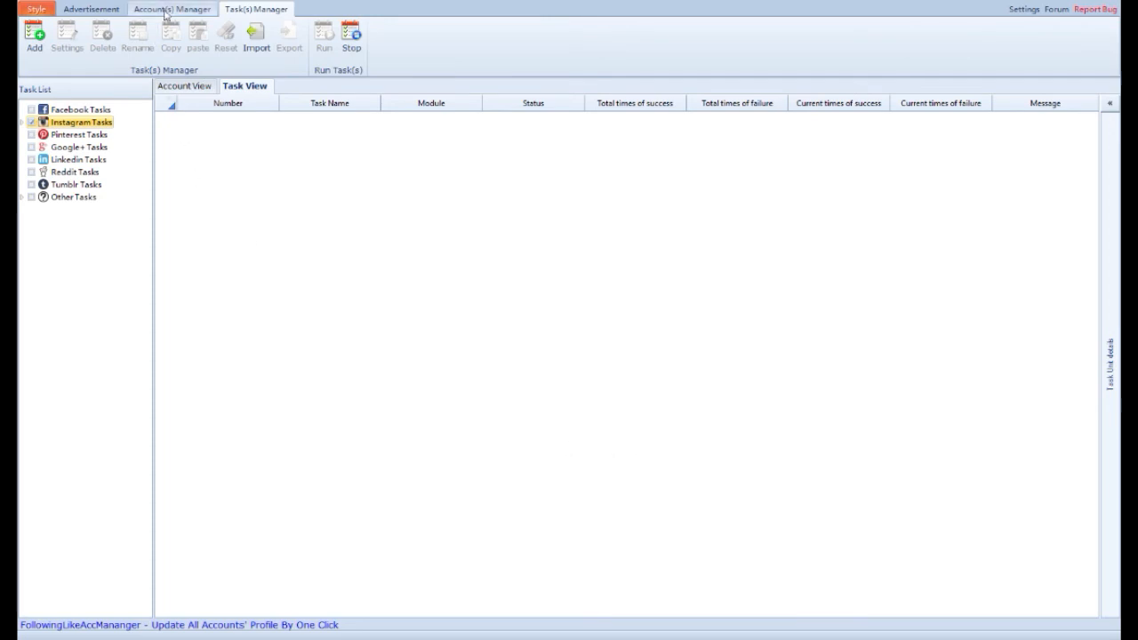
Step: Review the limit settings of the Instagram account in instagram trial1, and save them with Like and UnLike maximum intervals of 114 seconds
left_click(164, 11)
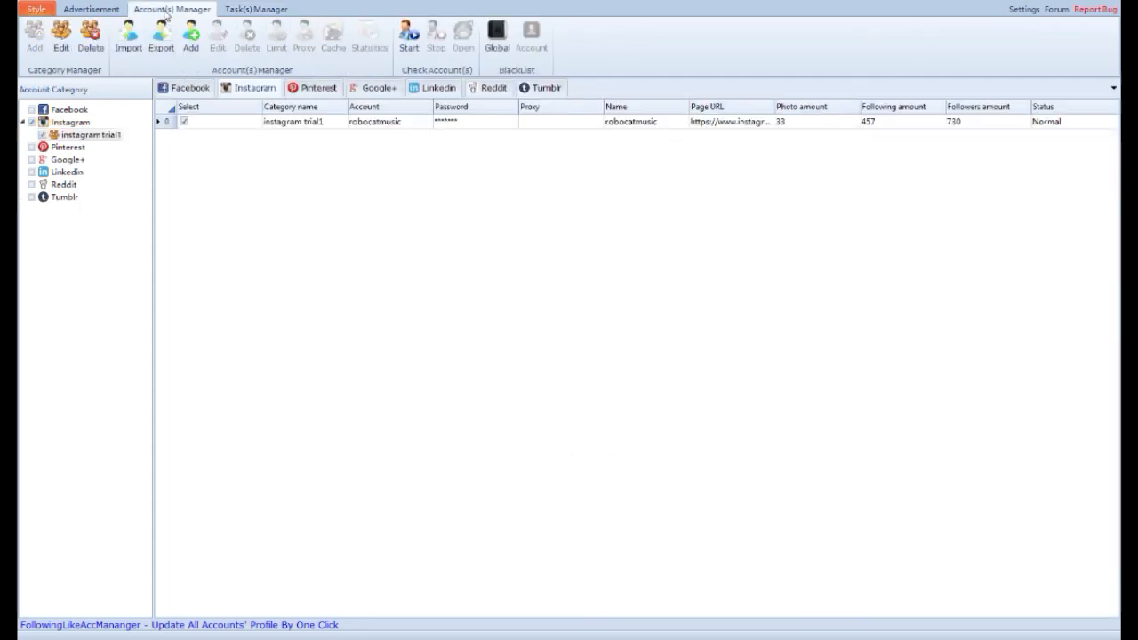
left_click(382, 124)
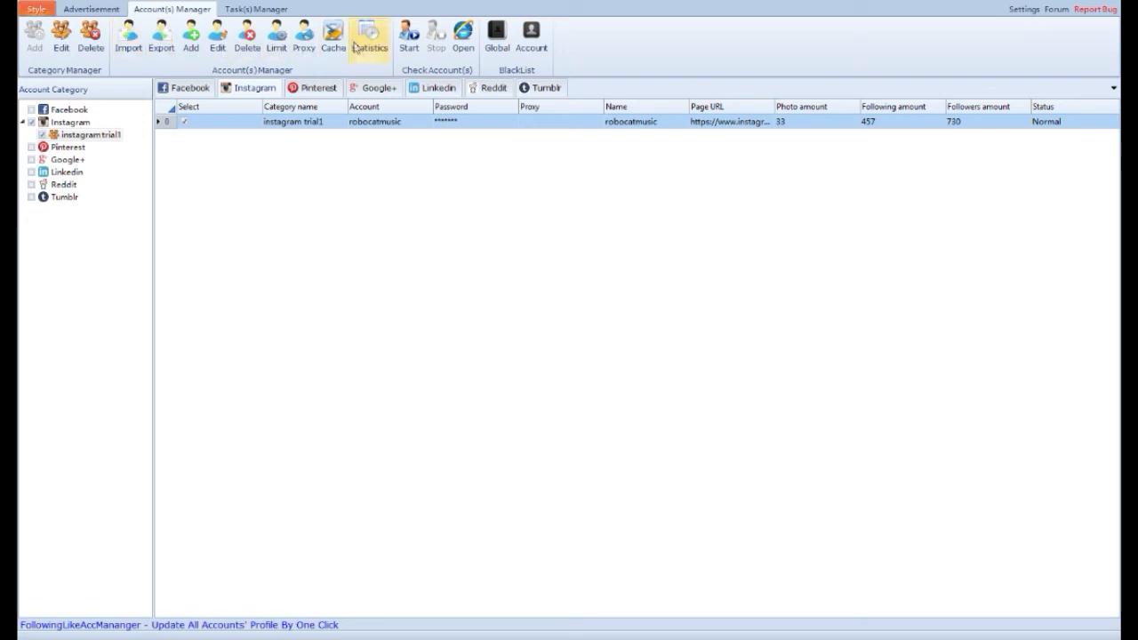
left_click(276, 40)
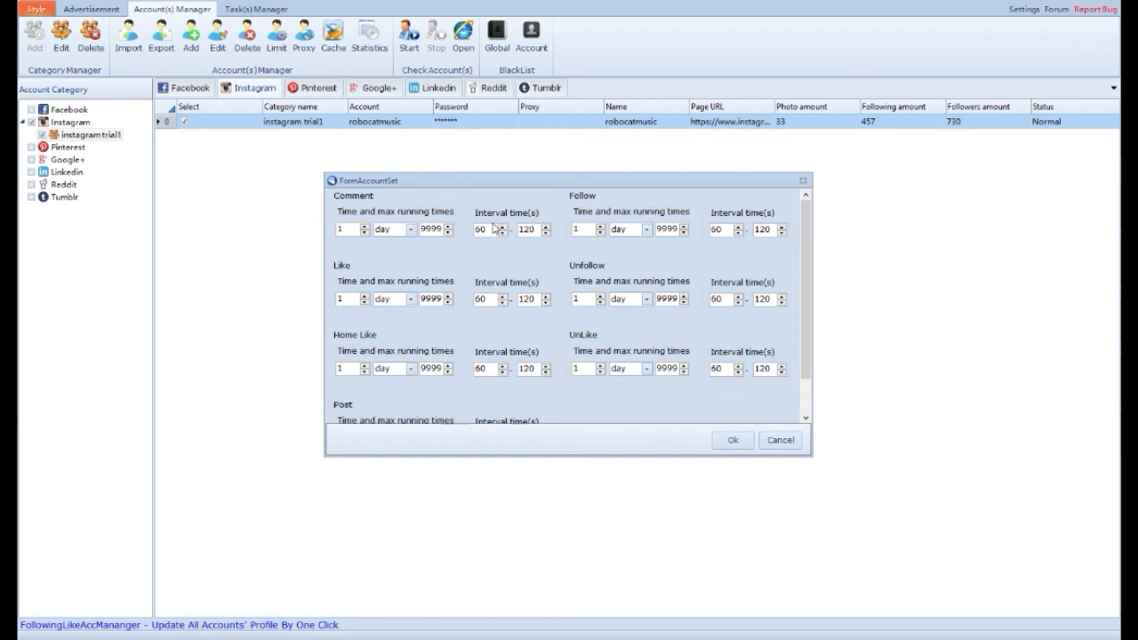
scroll(766, 327, "down", 1)
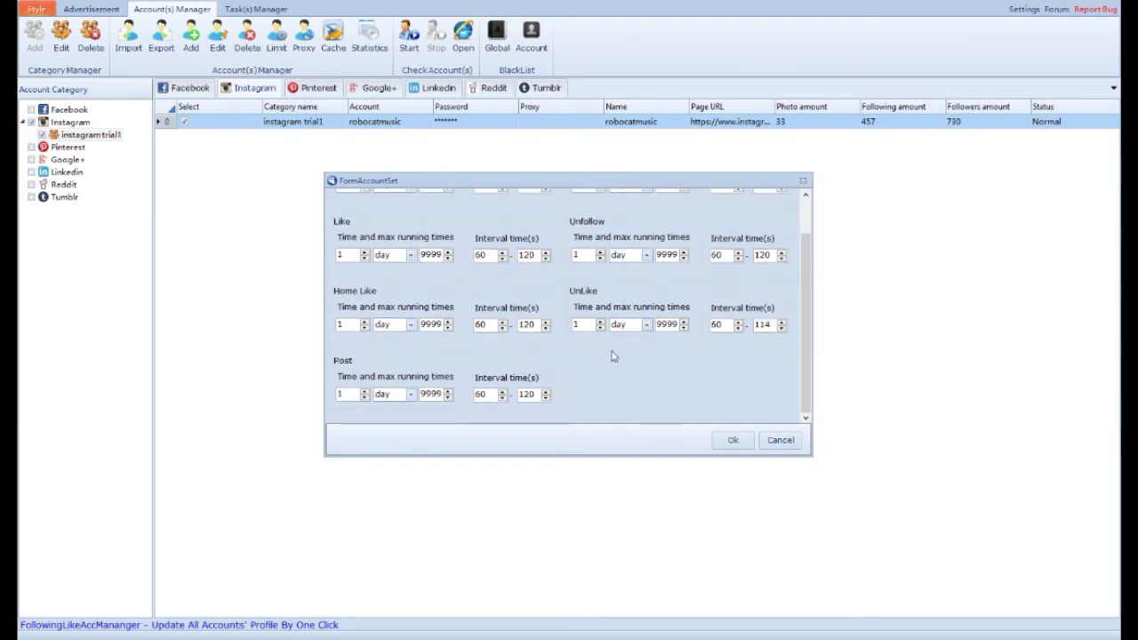
scroll(612, 356, "up", 1)
left_click(491, 229)
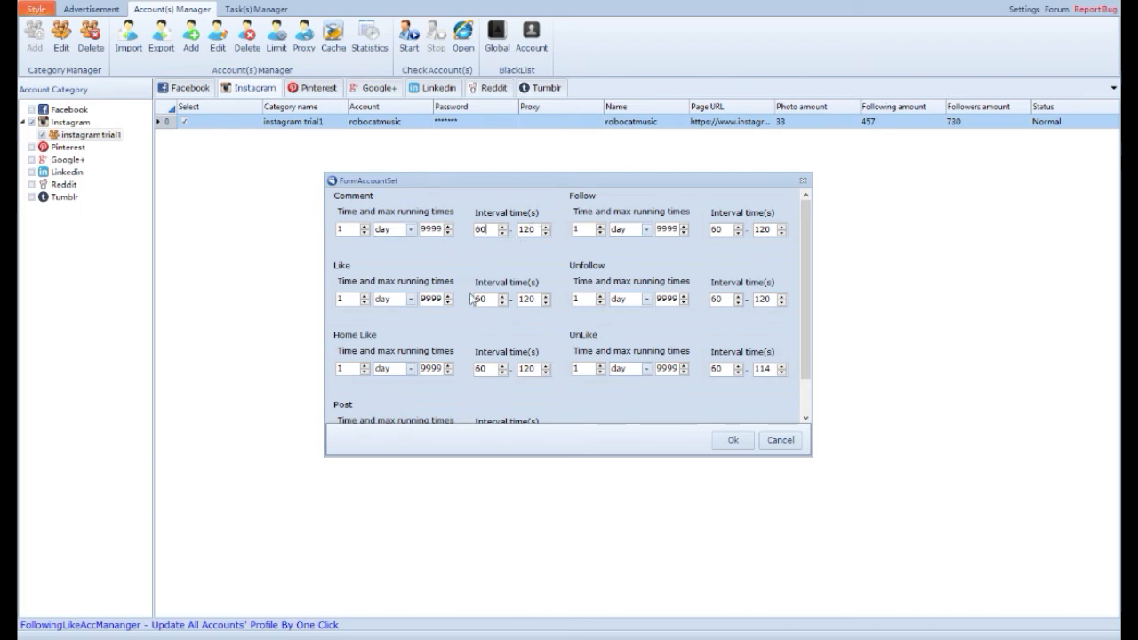
scroll(528, 302, "down", 1)
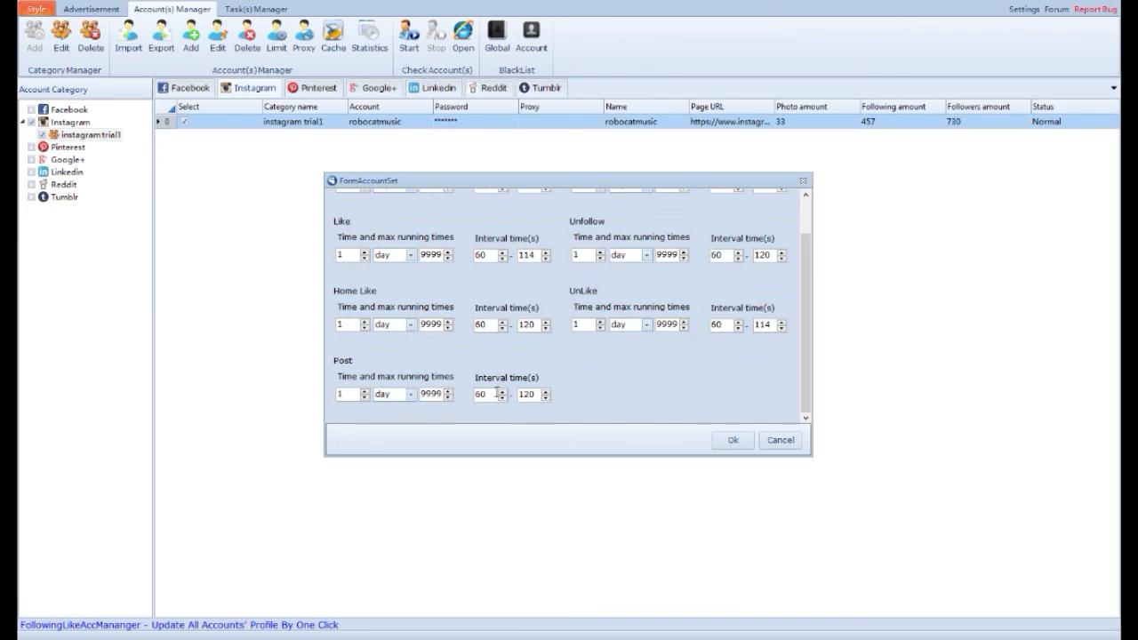
scroll(752, 326, "up", 1)
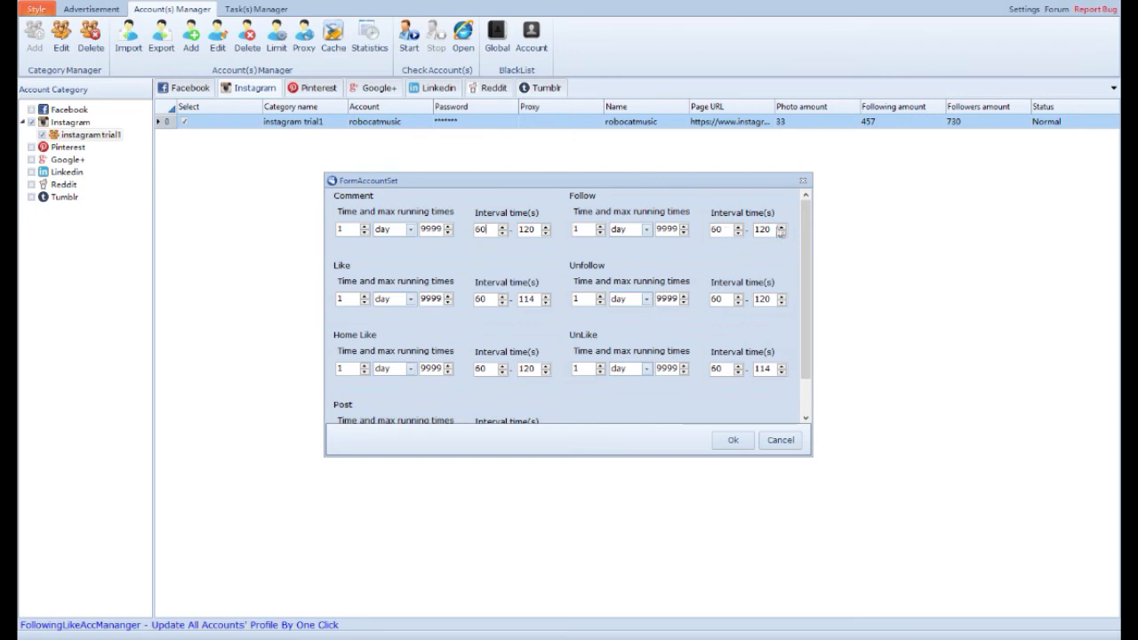
left_click(733, 441)
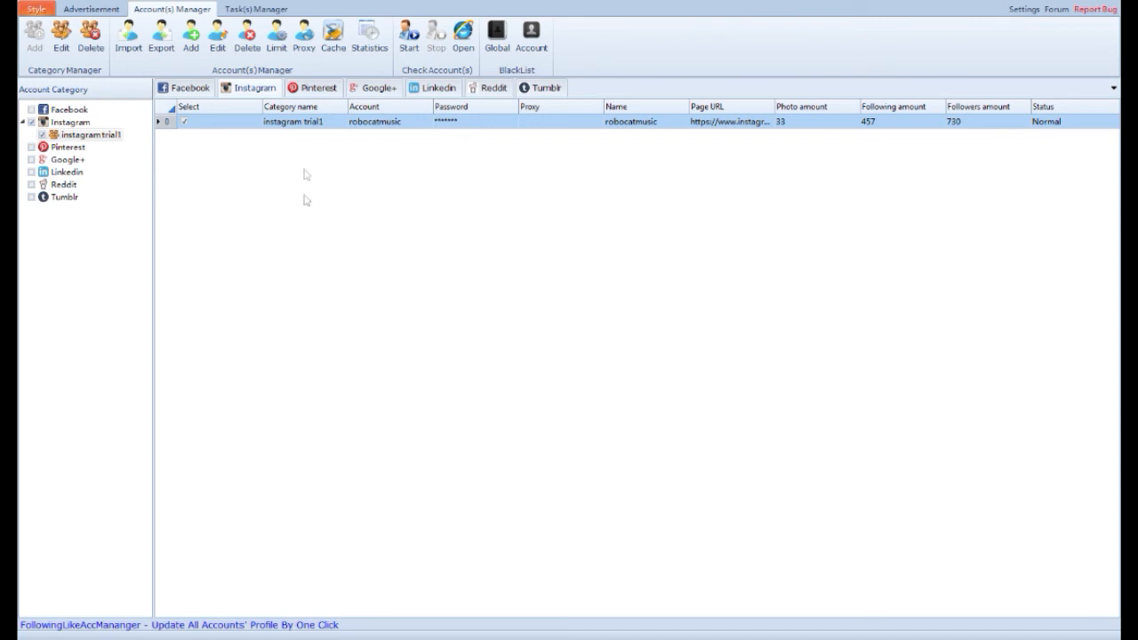
Step: Select the follow task under Instagram Tasks and start it with Run now and Run Times set to 1
left_click(262, 10)
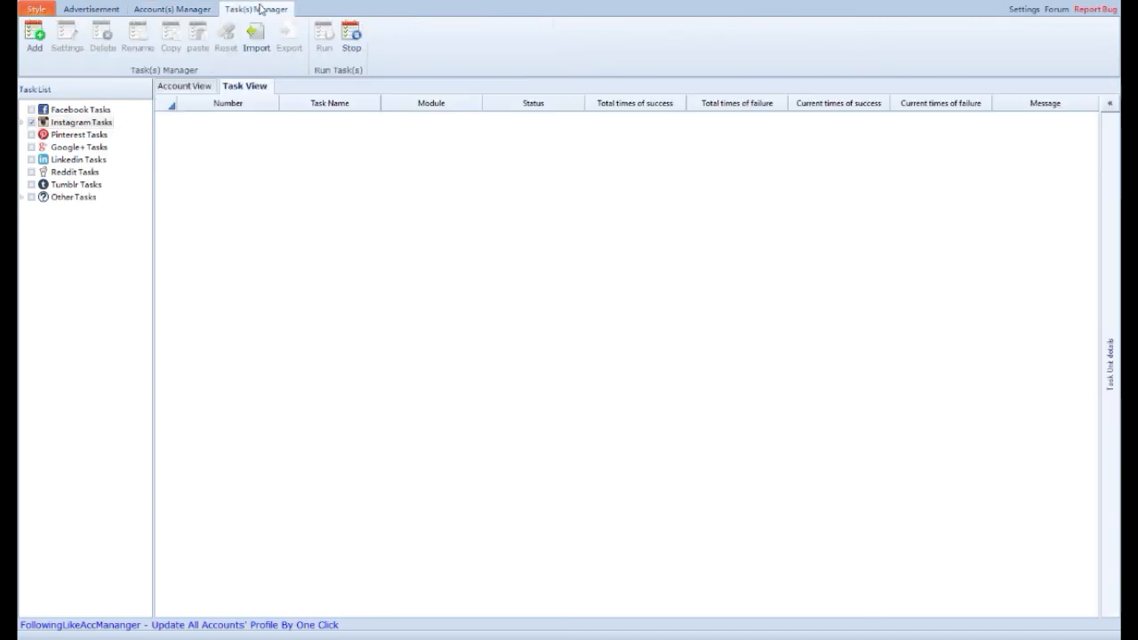
left_click(24, 122)
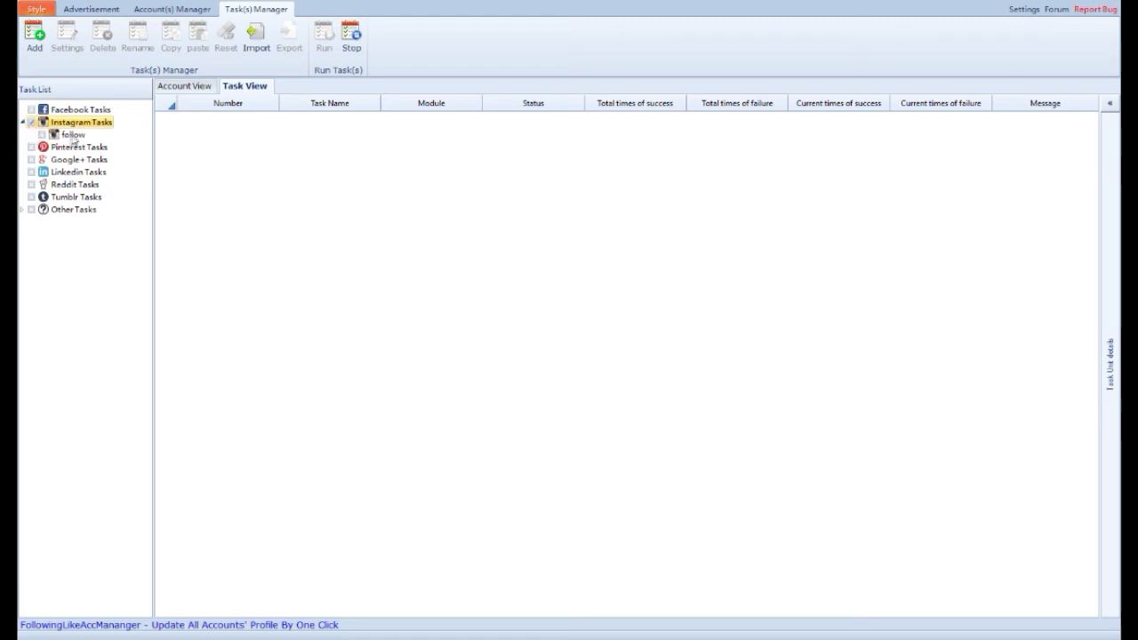
left_click(47, 135)
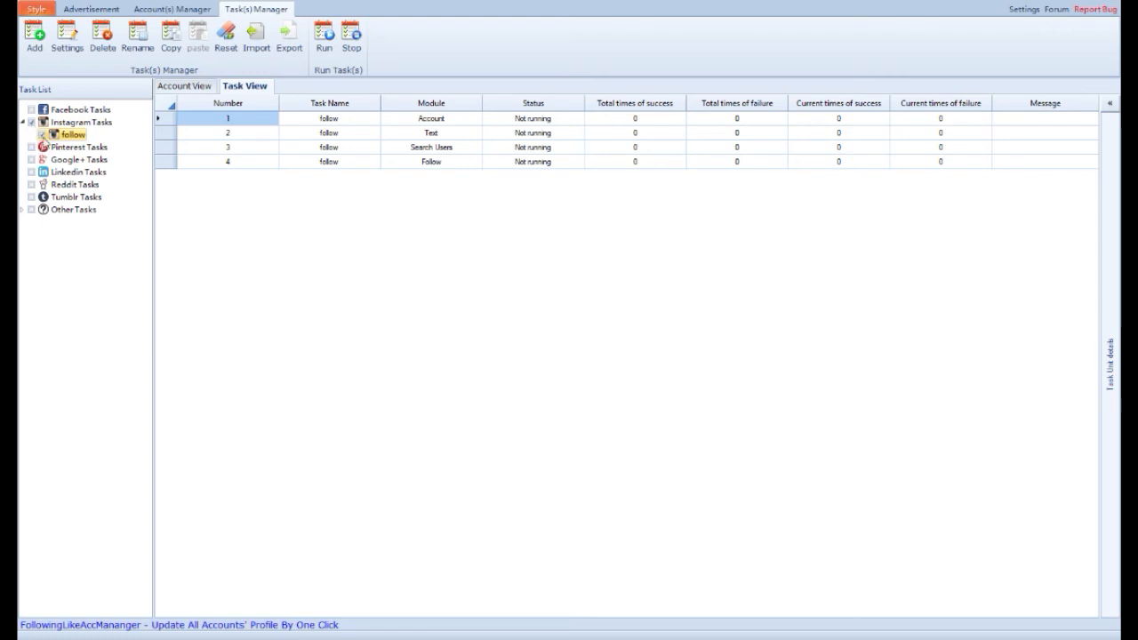
left_click(341, 57)
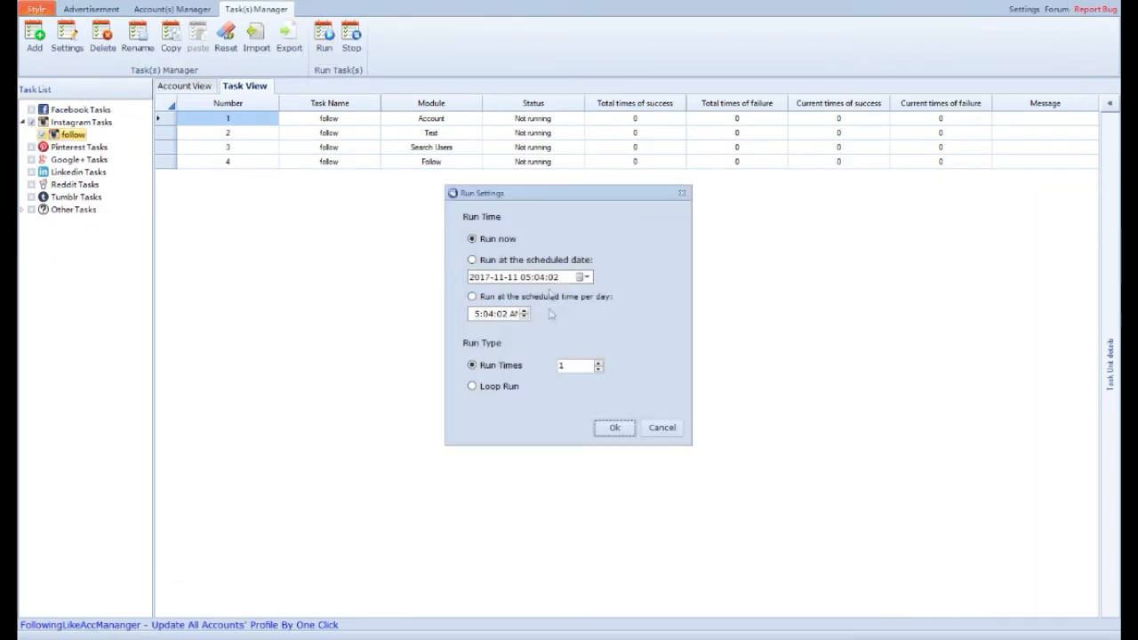
mouse_move(569, 195)
left_mouse_down()
mouse_move(594, 197)
mouse_move(509, 199)
mouse_move(557, 197)
left_mouse_up()
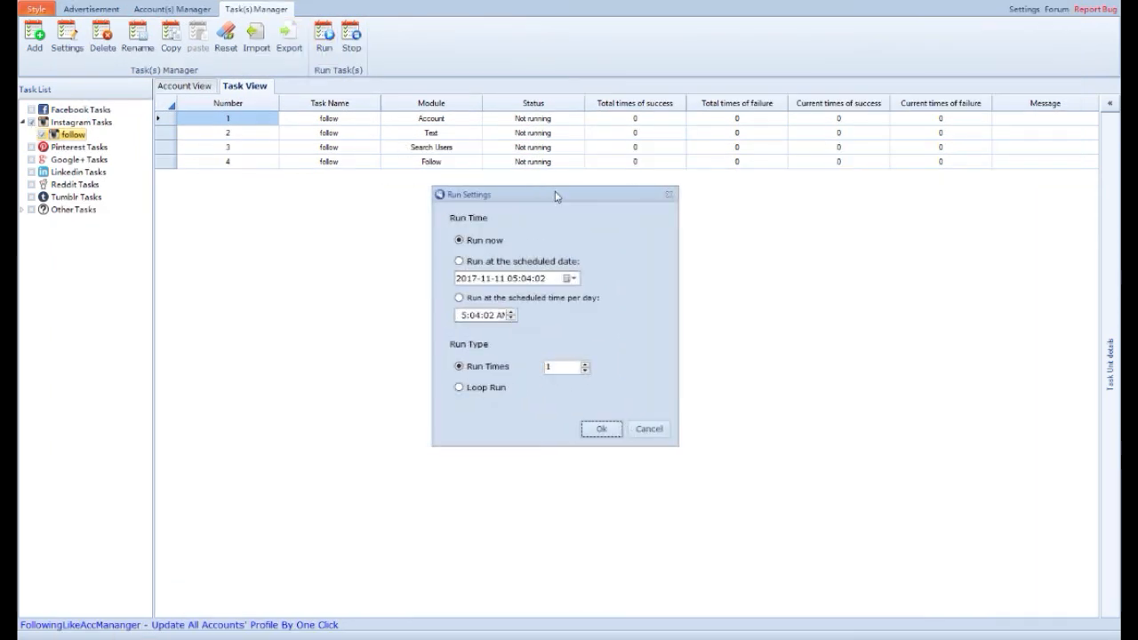
left_click_drag(560, 200, 548, 189)
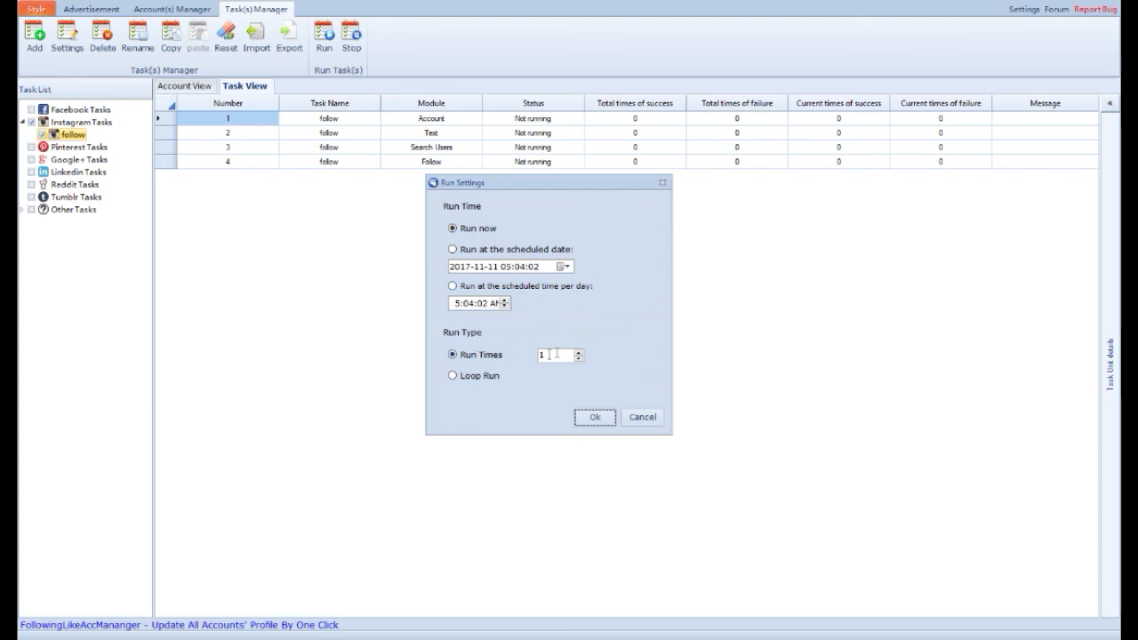
left_click(453, 377)
left_click(461, 356)
left_click(595, 418)
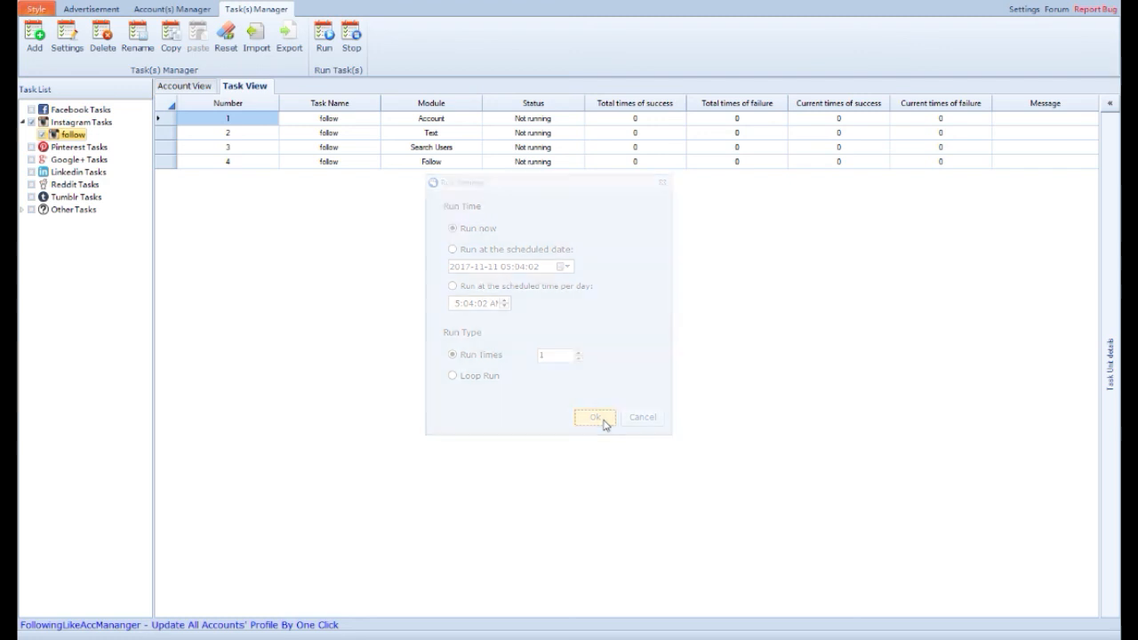